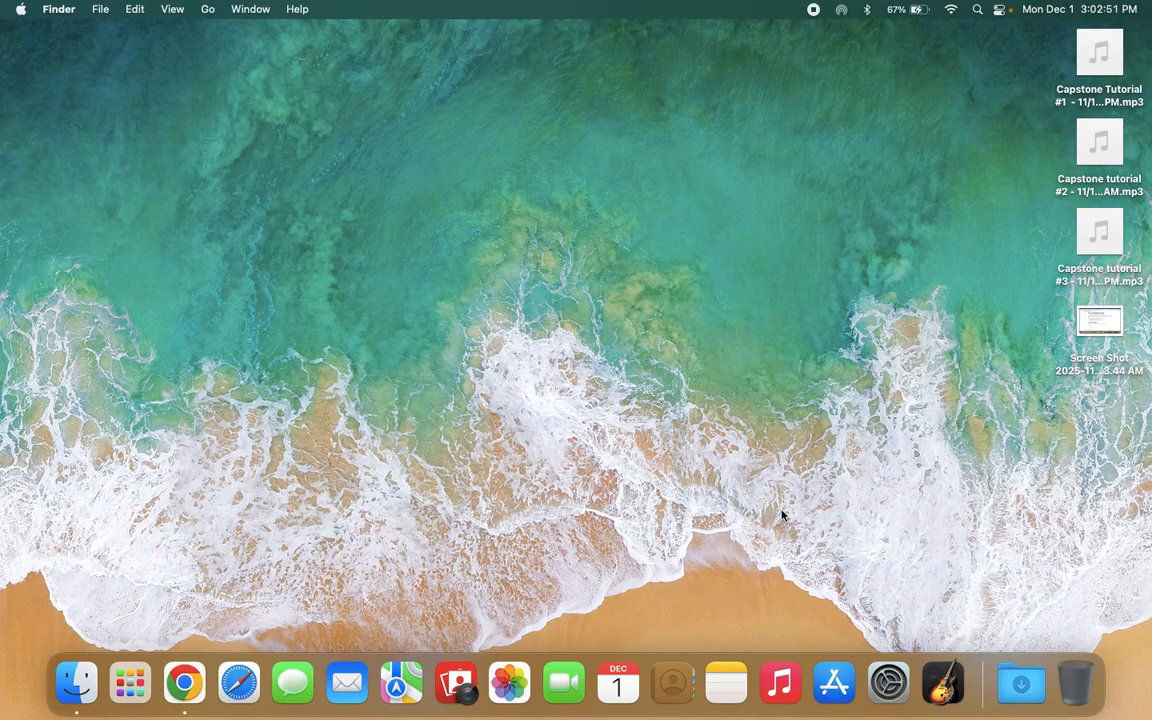
Search the App Store for "garageband" to check that GarageBand is available, and close the store window
click(835, 680)
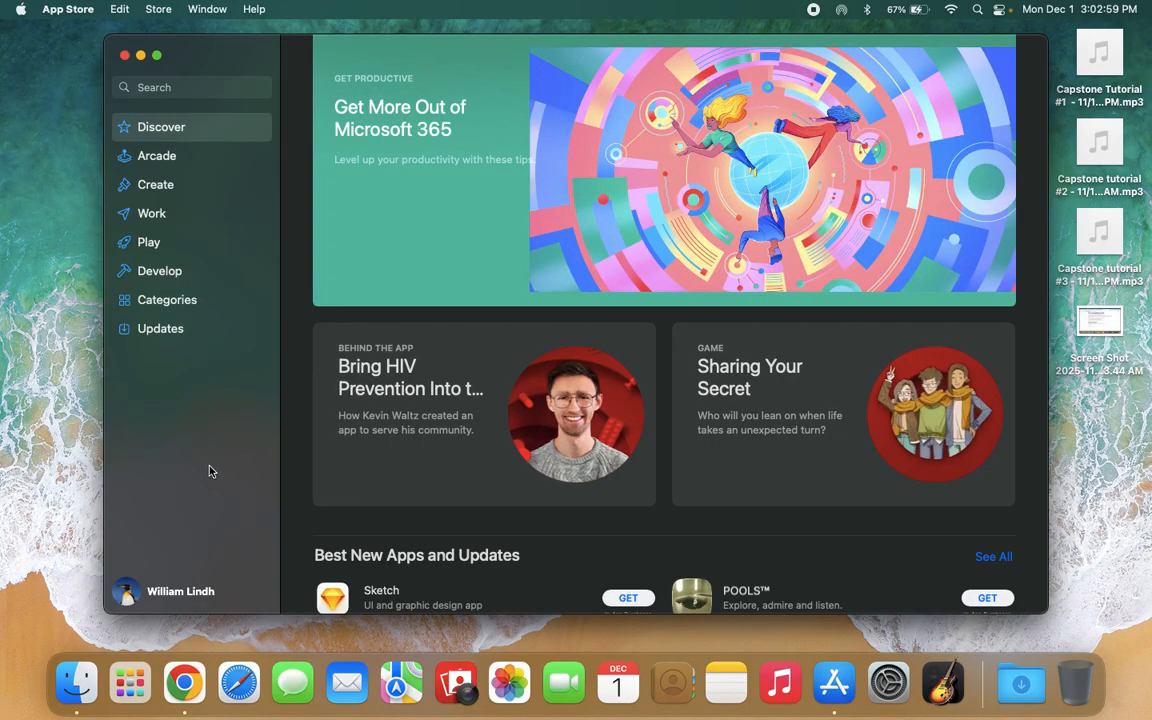
click(180, 88)
text(gar)
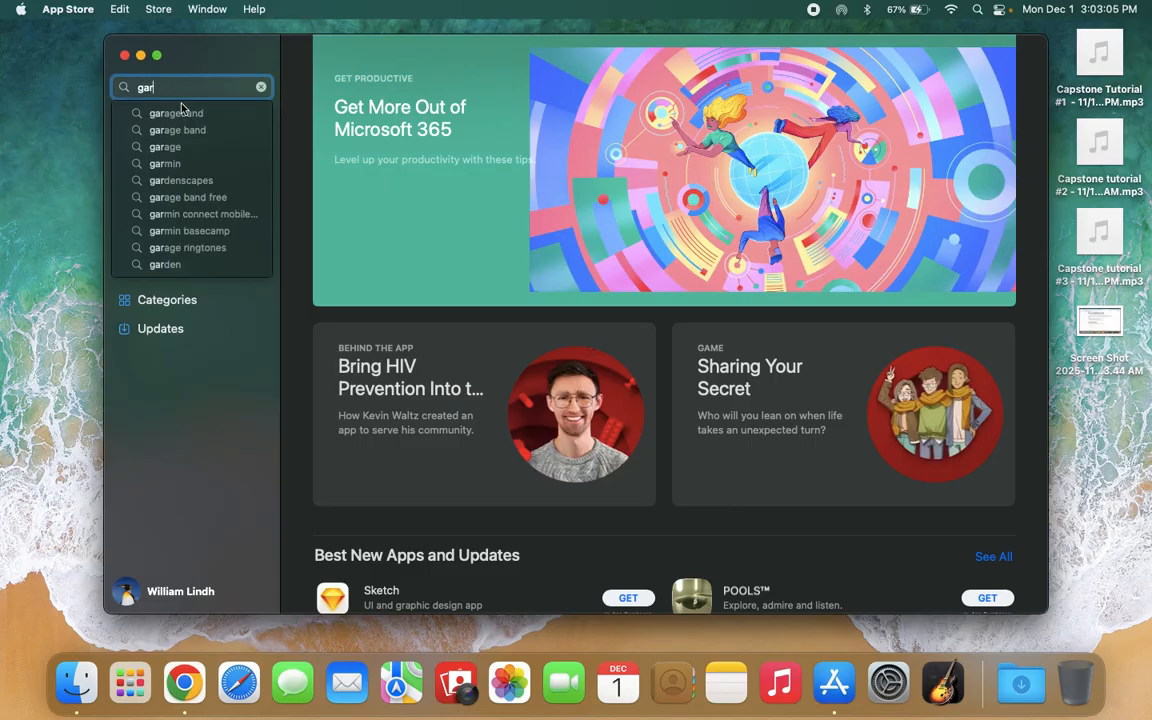
click(180, 113)
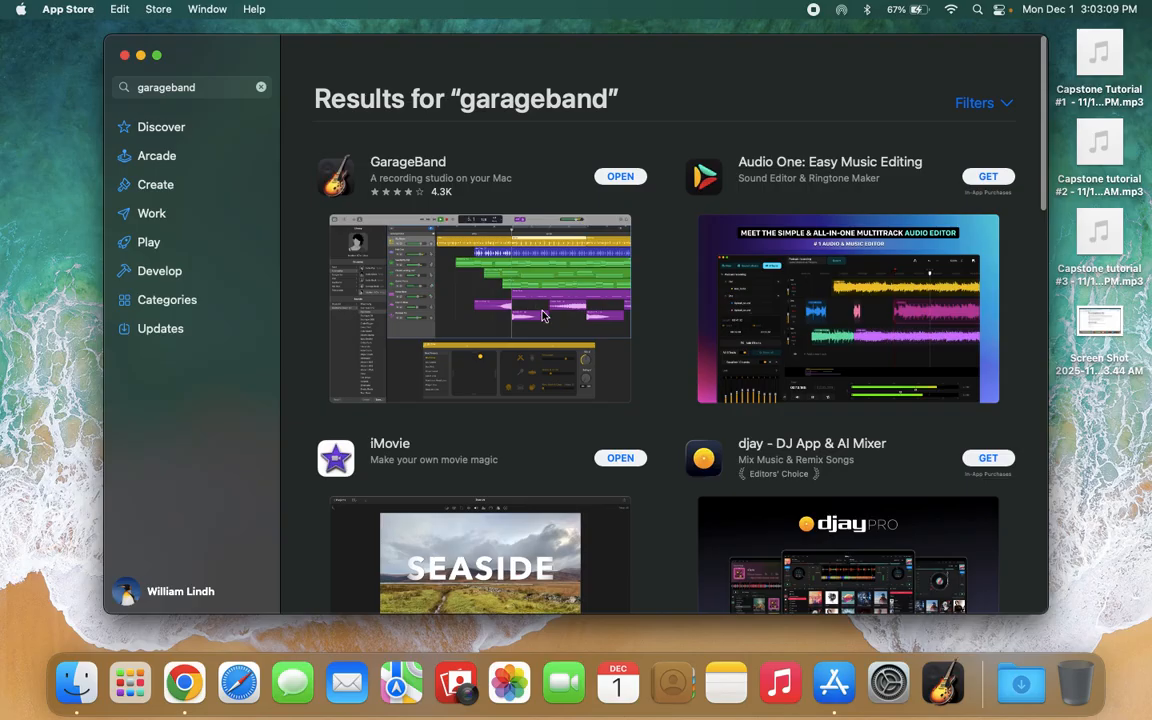
click(124, 56)
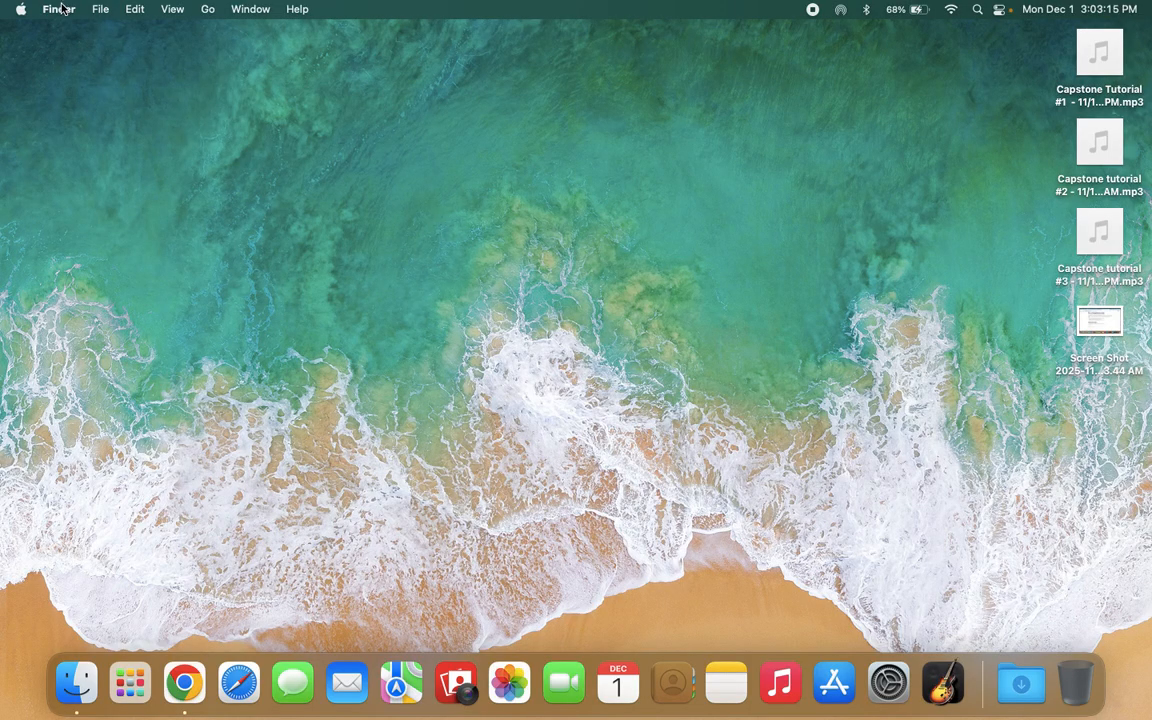
Check the Mac's system overview and available storage in About This Mac, and close its window
click(20, 9)
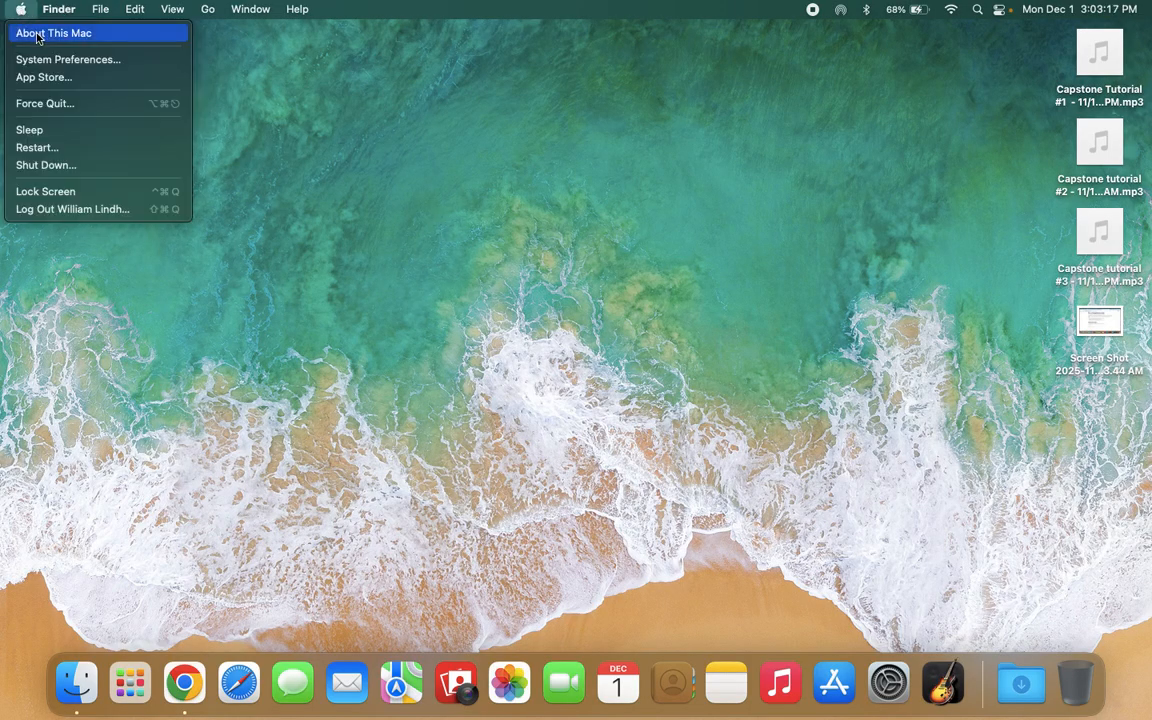
click(37, 36)
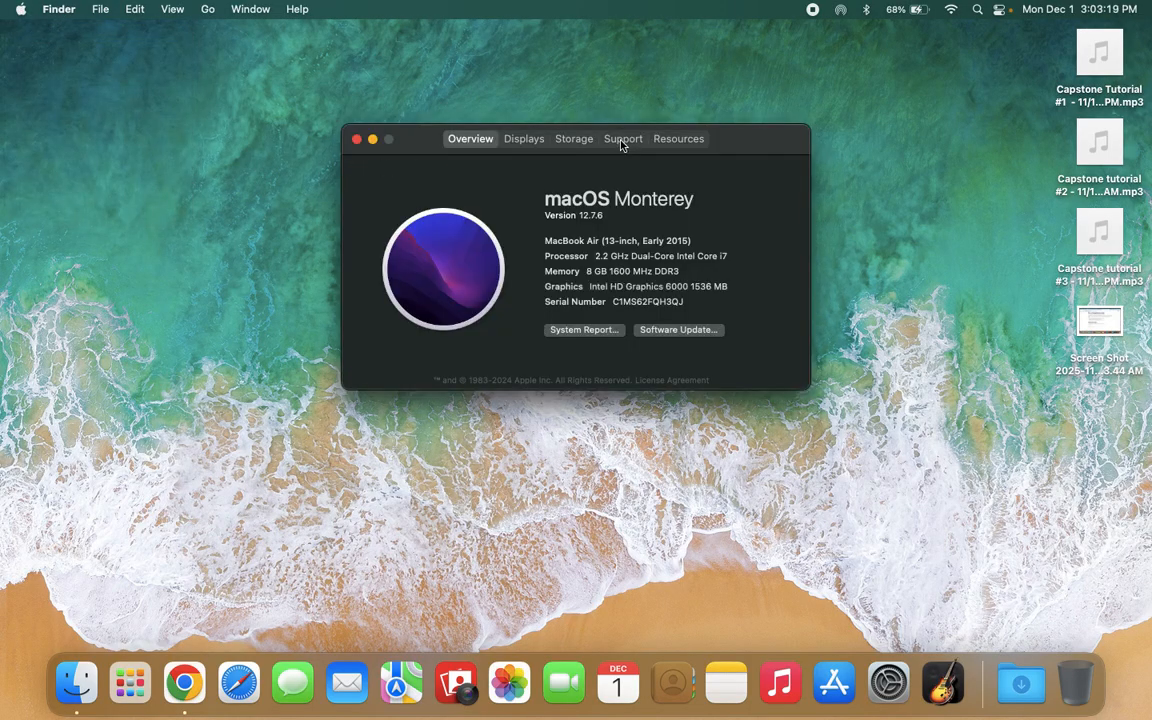
click(579, 140)
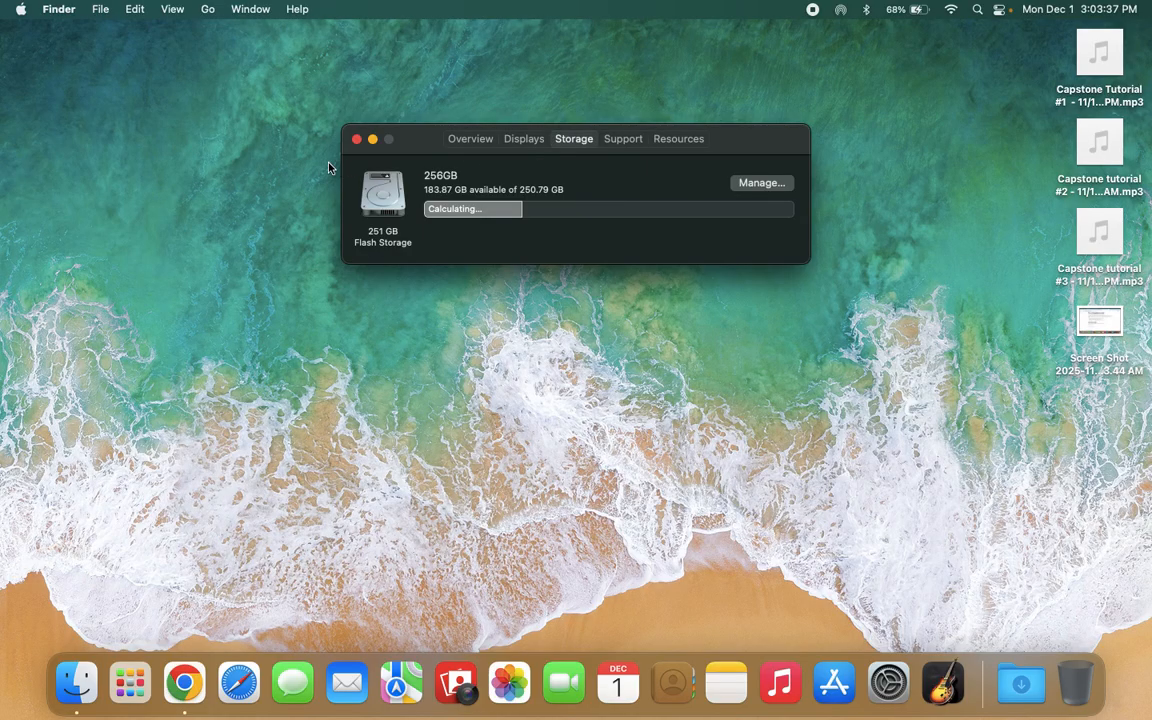
click(356, 139)
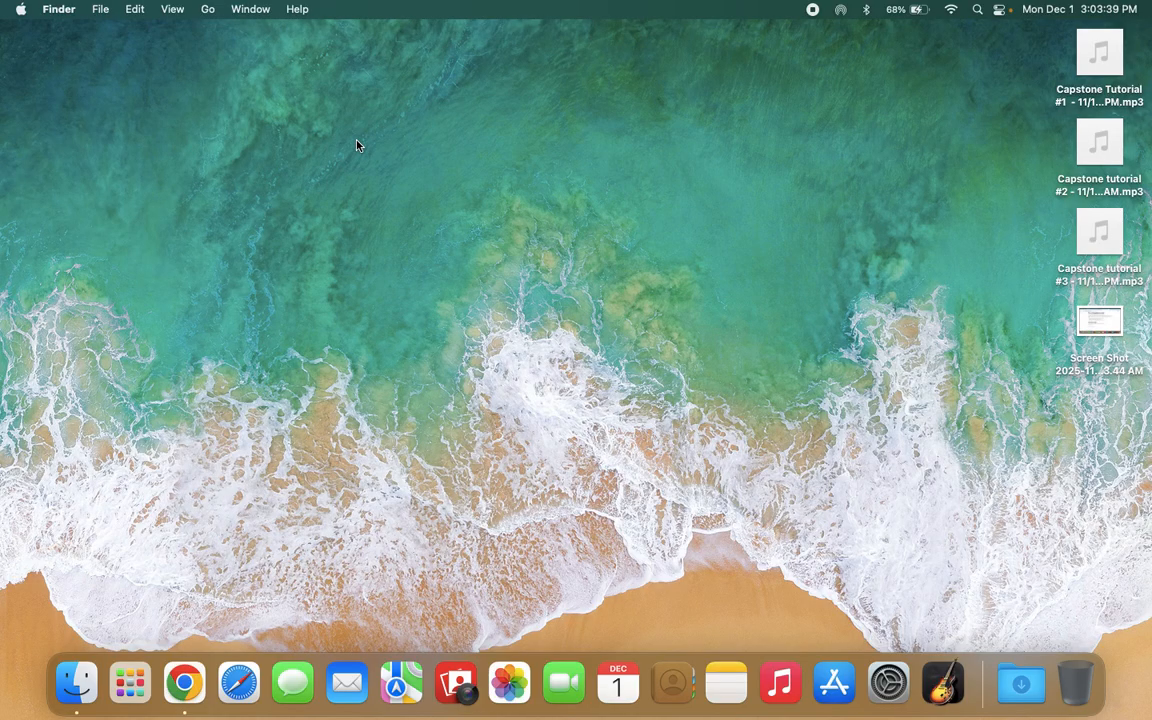
Open GarageBand and create an empty project with a microphone audio track using Input 1
click(953, 684)
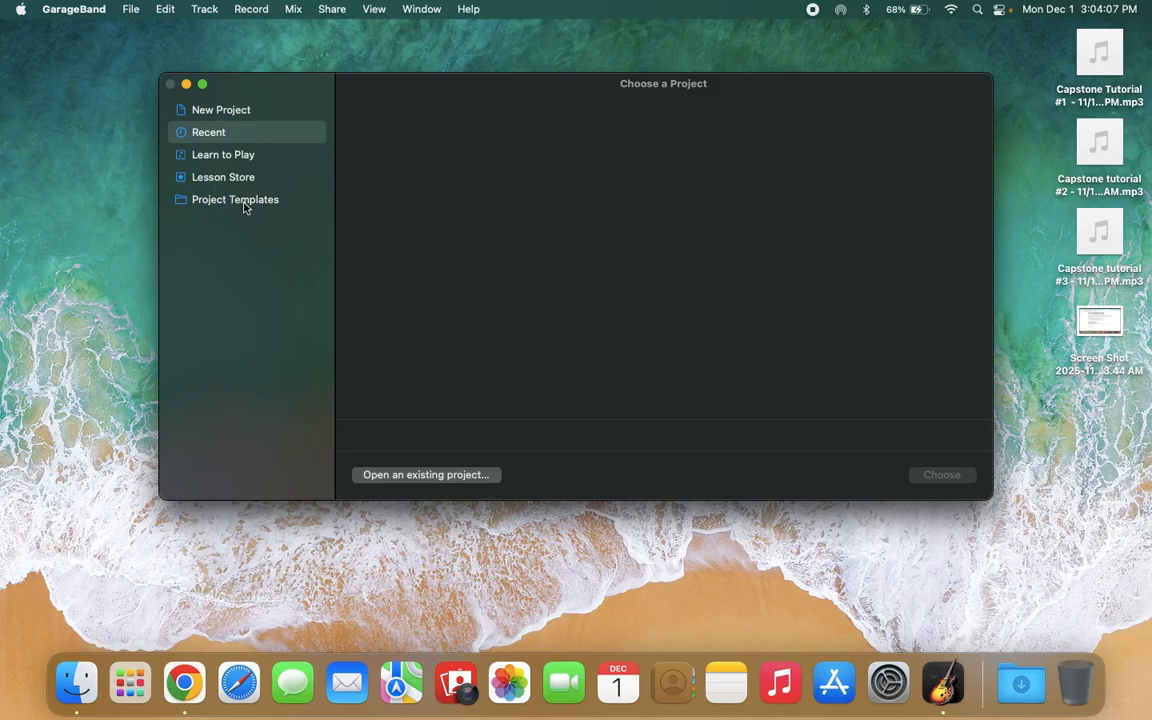
click(225, 111)
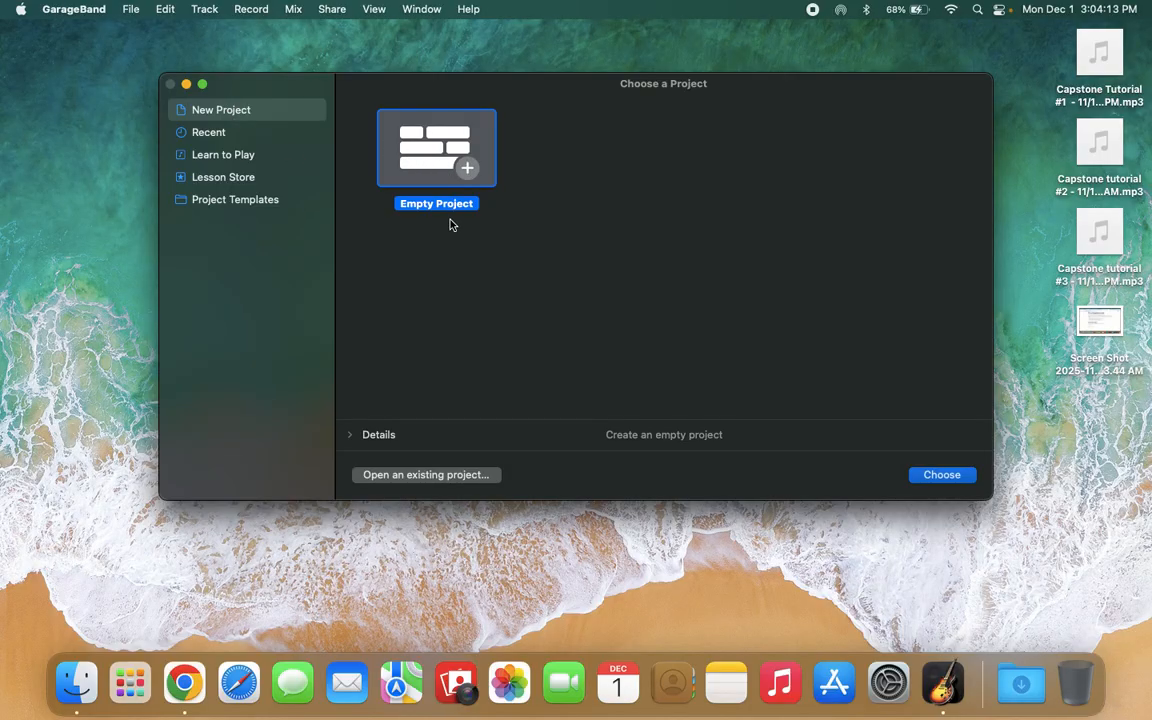
click(941, 476)
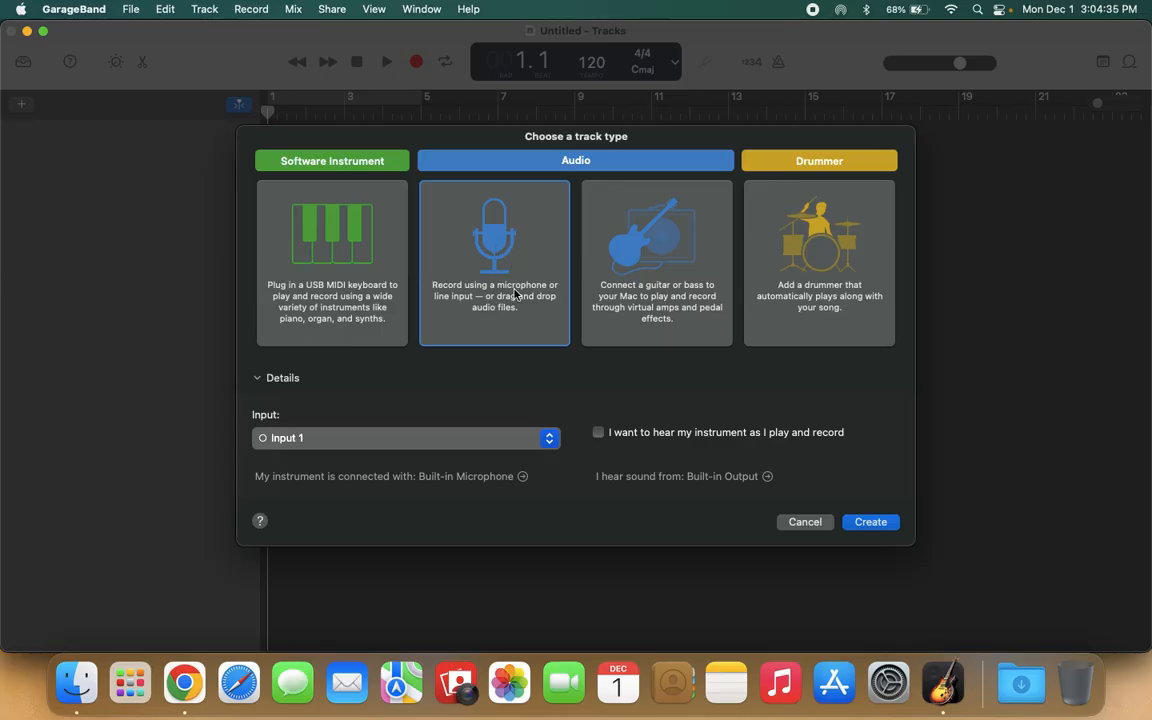
click(870, 522)
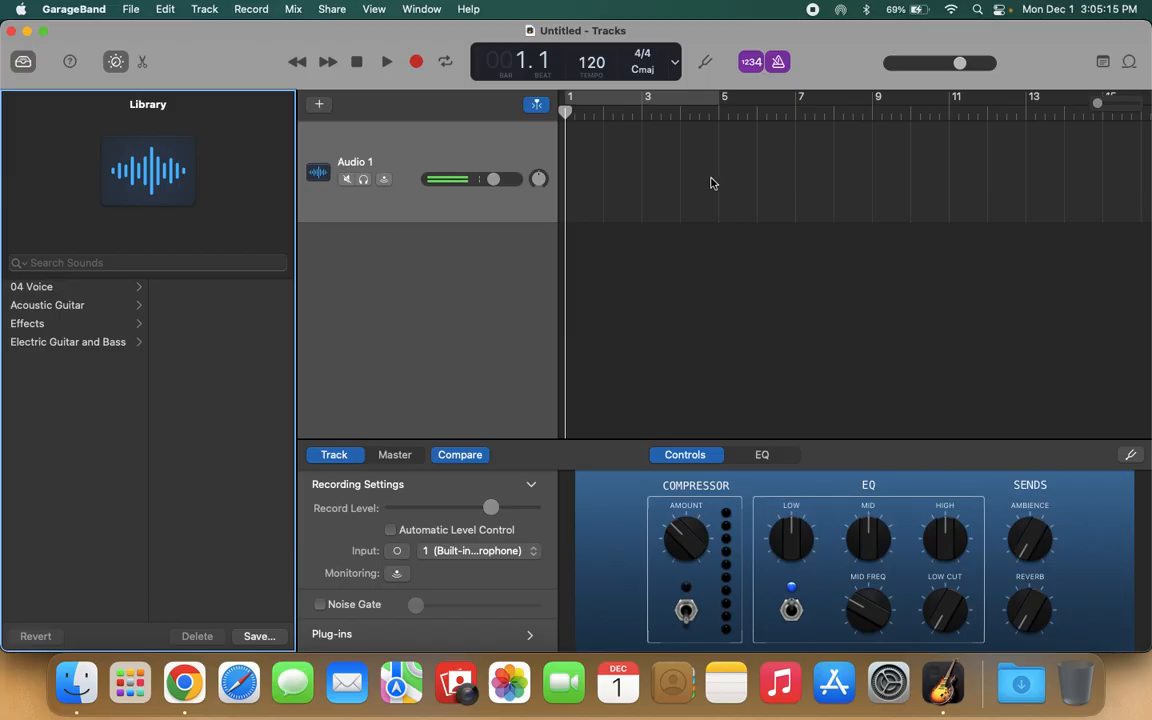
Switch to Chrome and open youtube.com
click(189, 692)
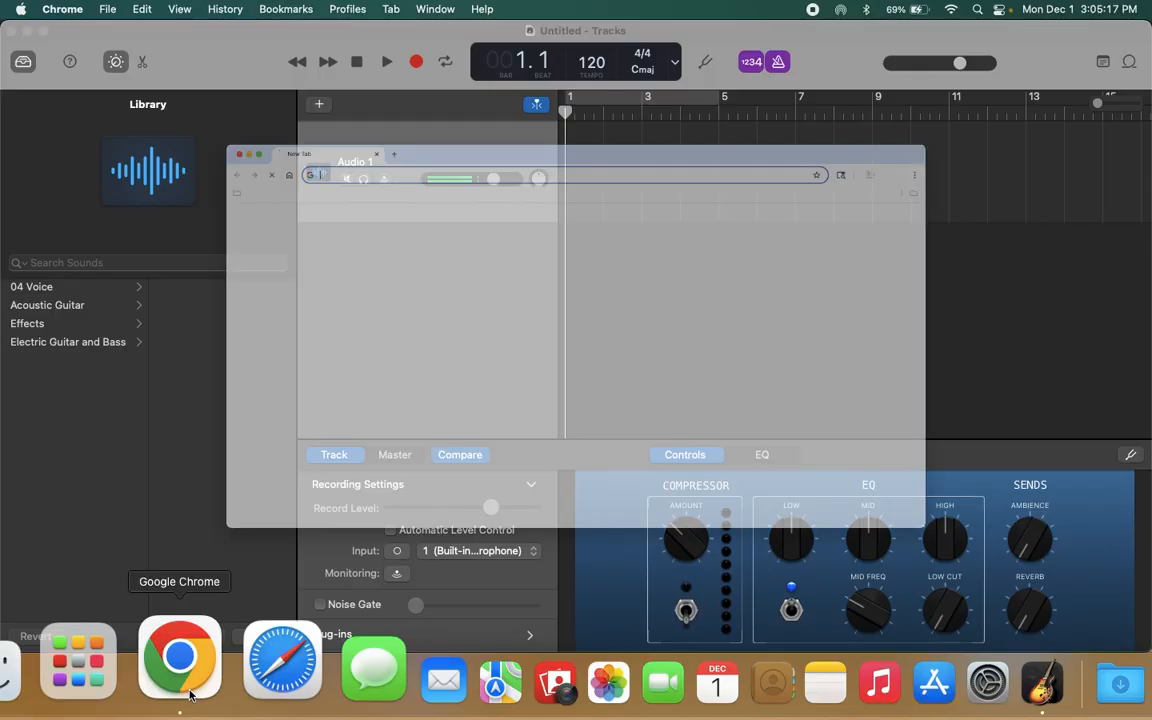
text(y)
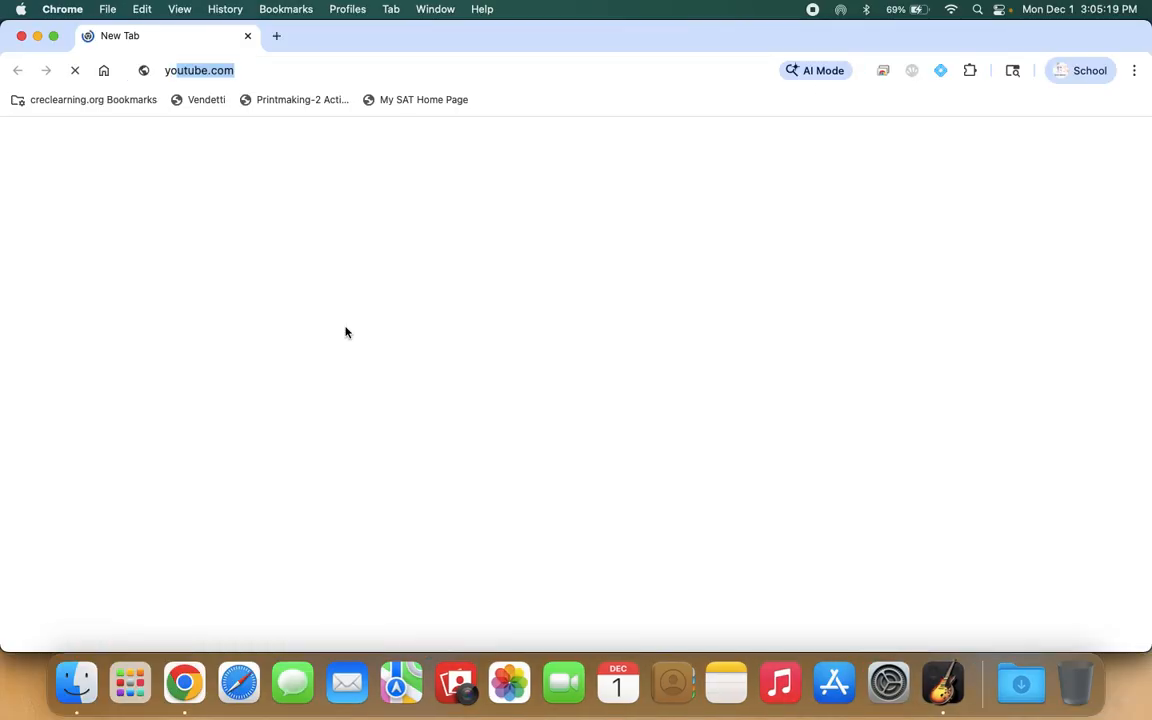
text(out)
key(Return)
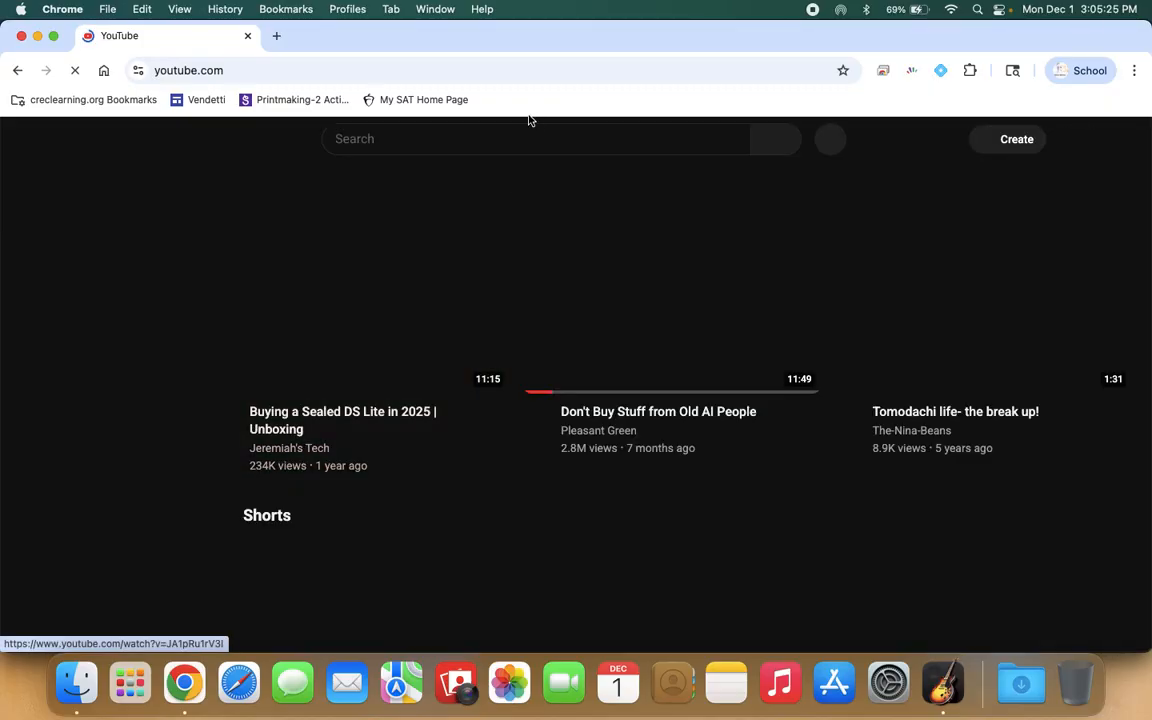
Search YouTube for "soulja boy crank that instrumental", open the "Crank Dat - Soulja Boy Instrumental" video and pause it
click(534, 138)
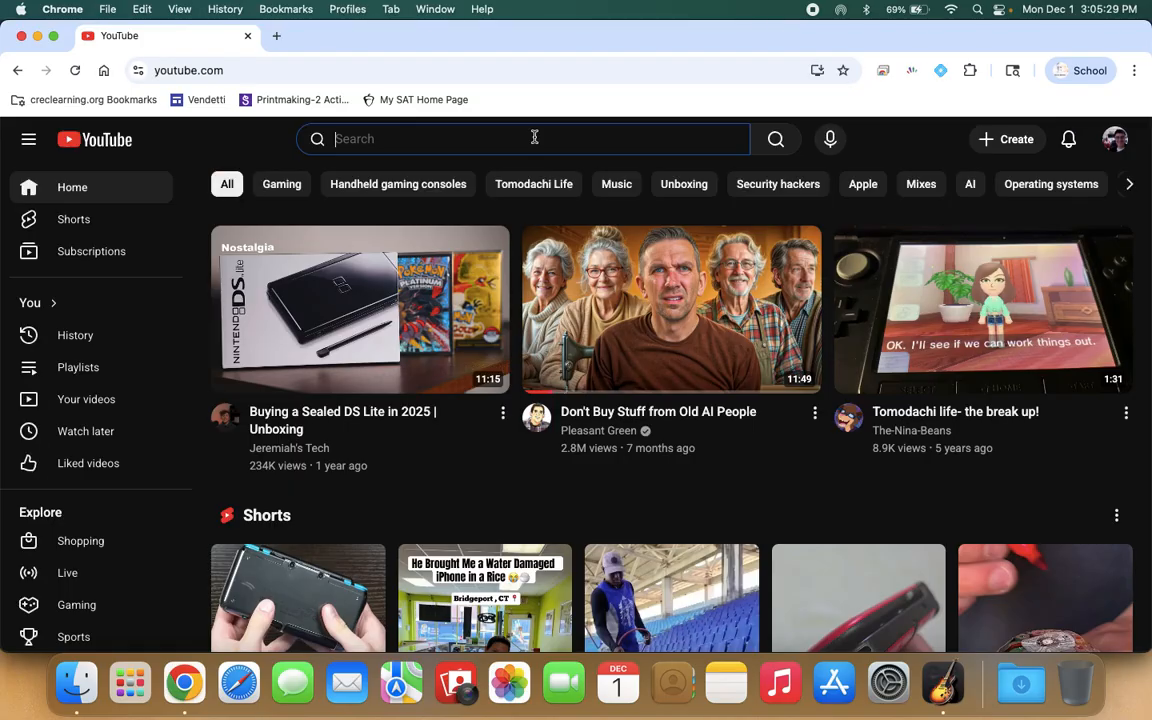
text(so)
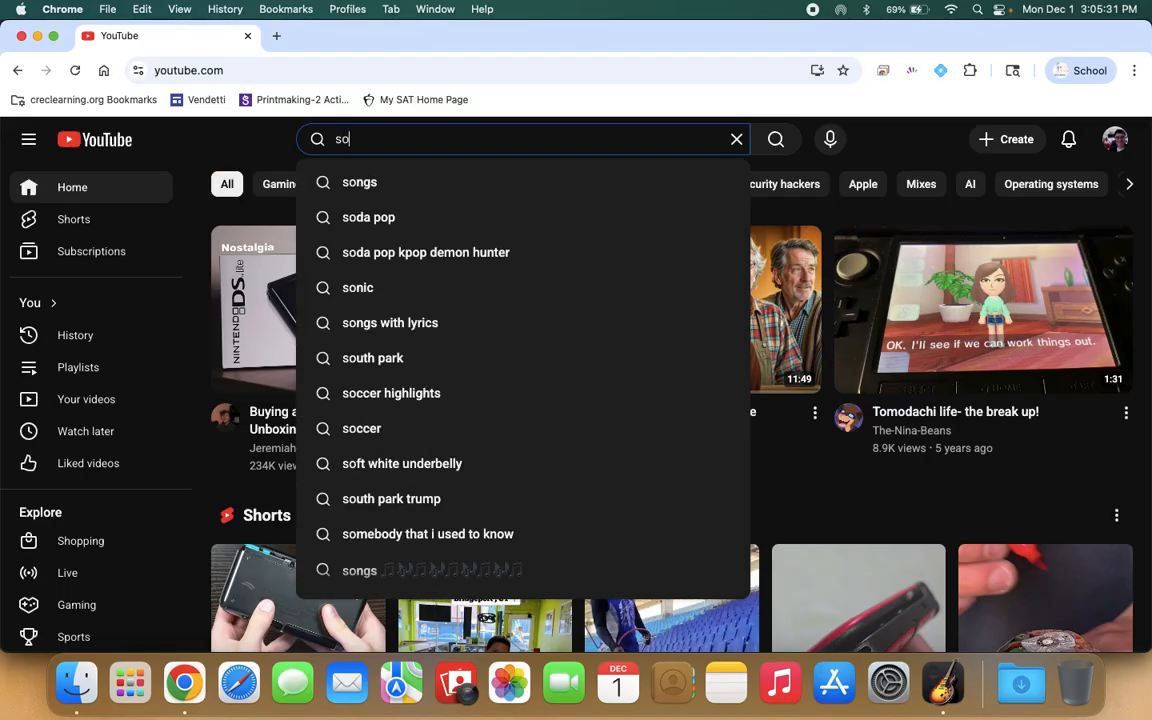
text(ulja b)
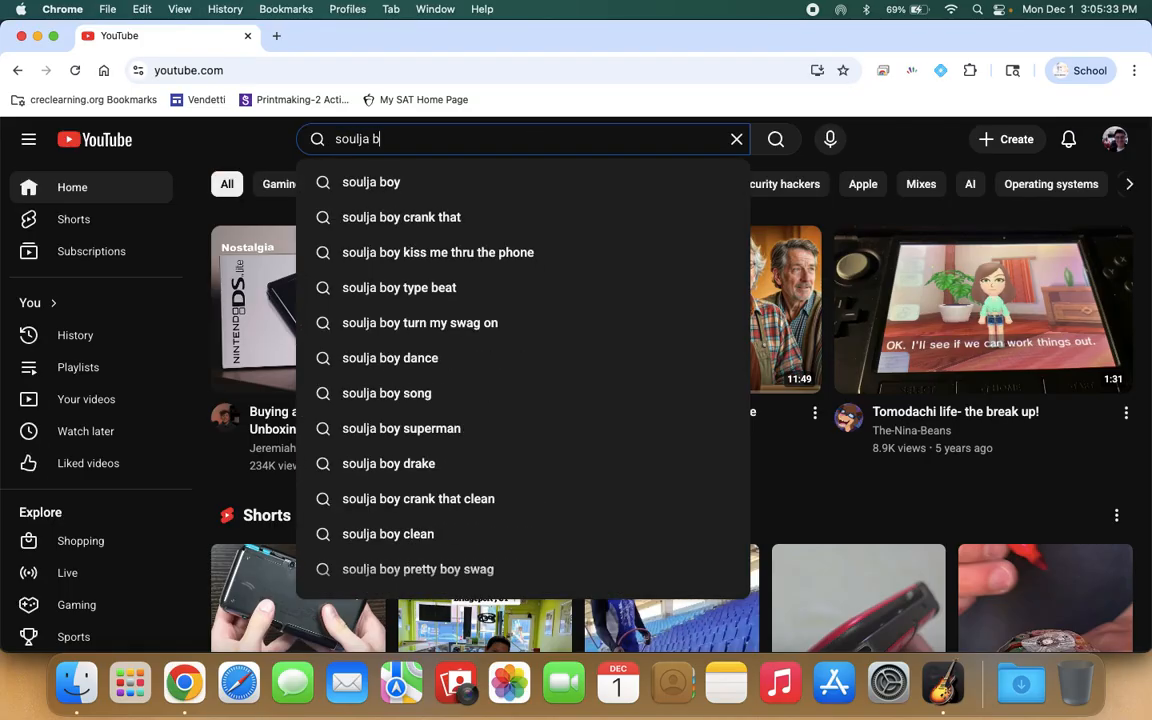
text(oy crank)
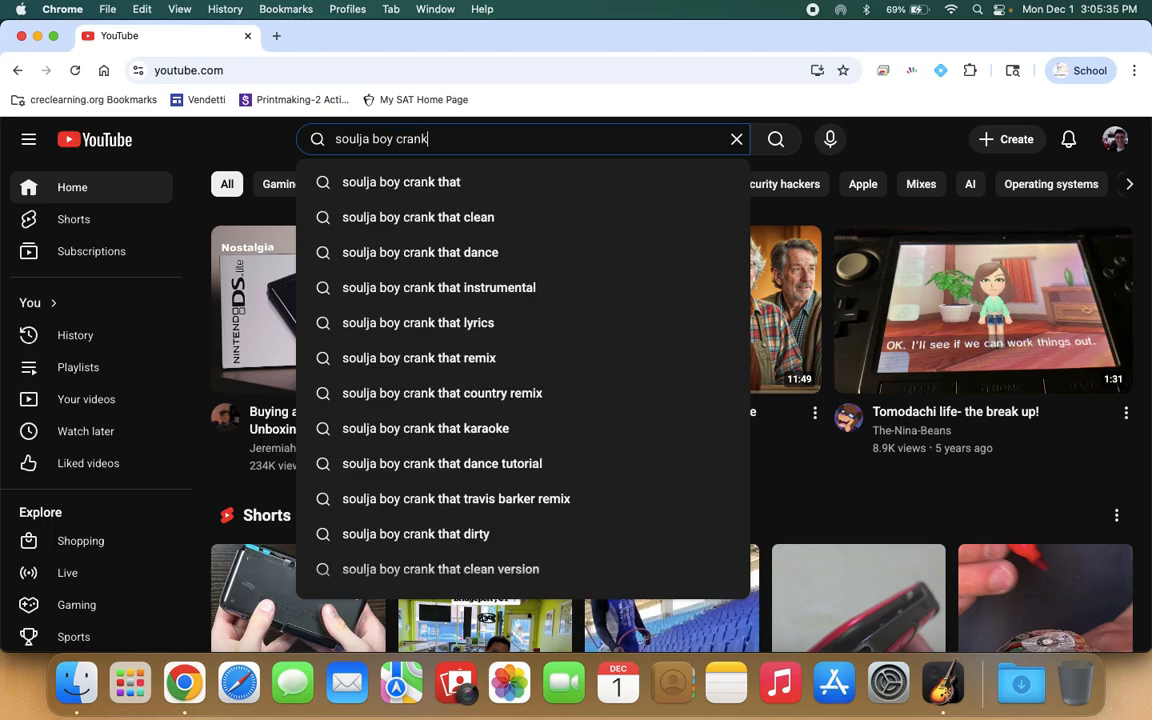
text( that)
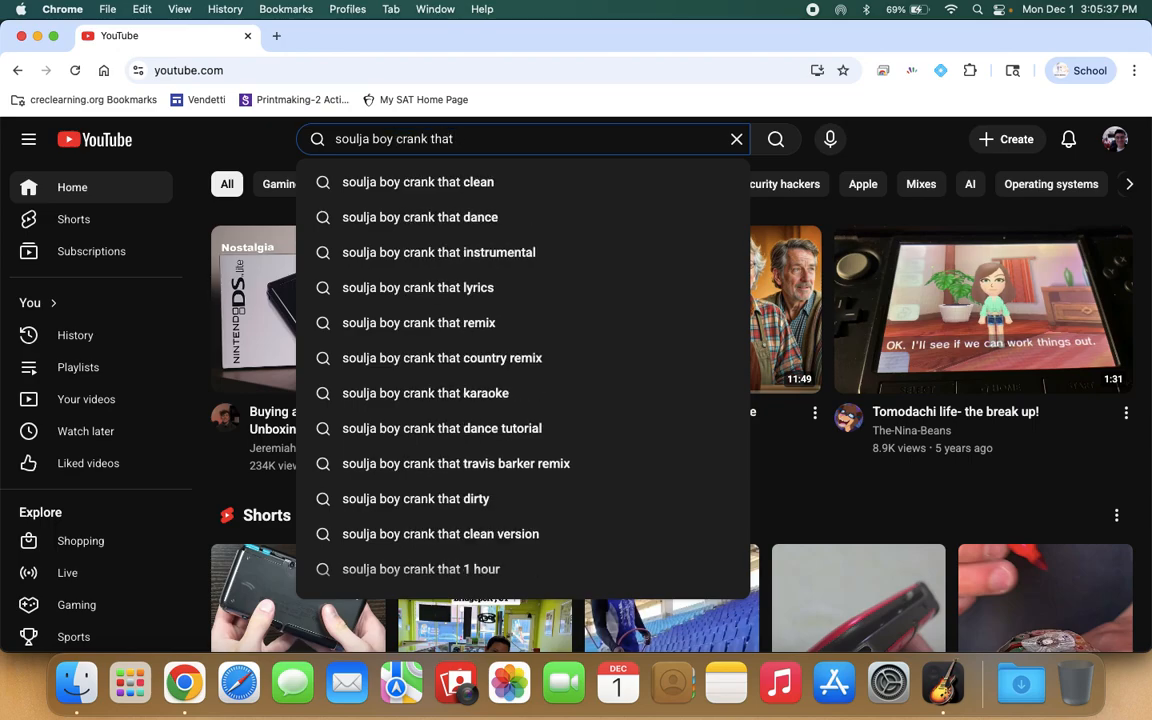
key(Down)
key(Down)
key(Down)
key(Return)
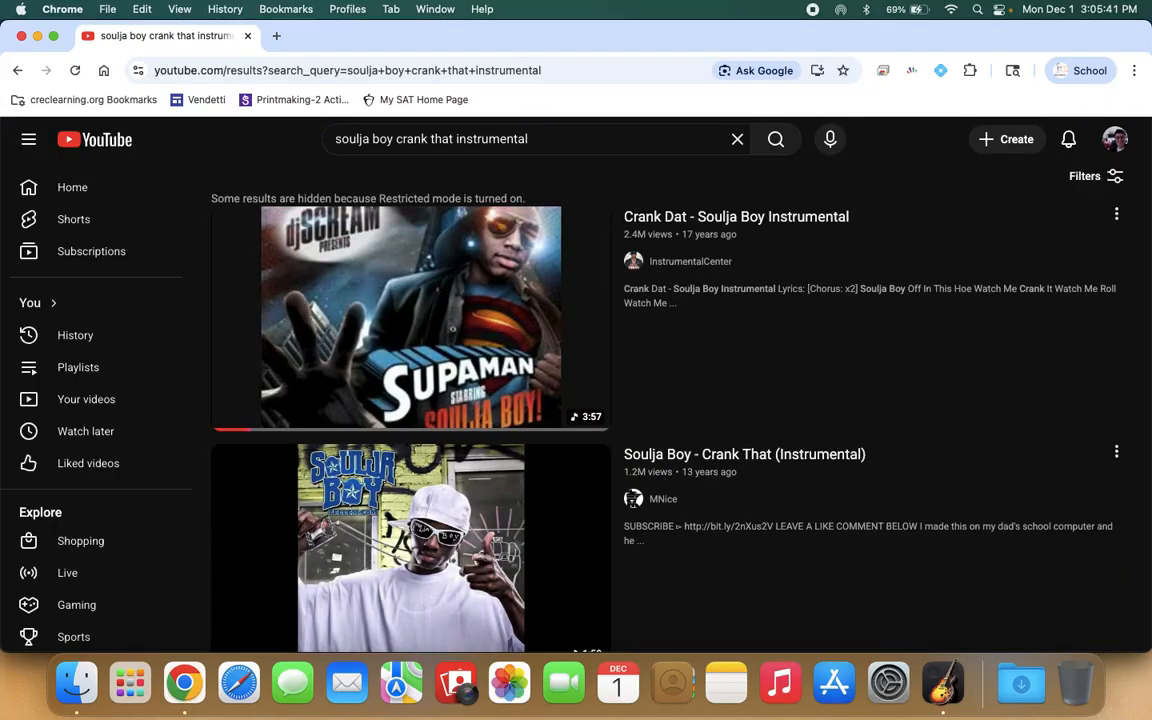
click(382, 338)
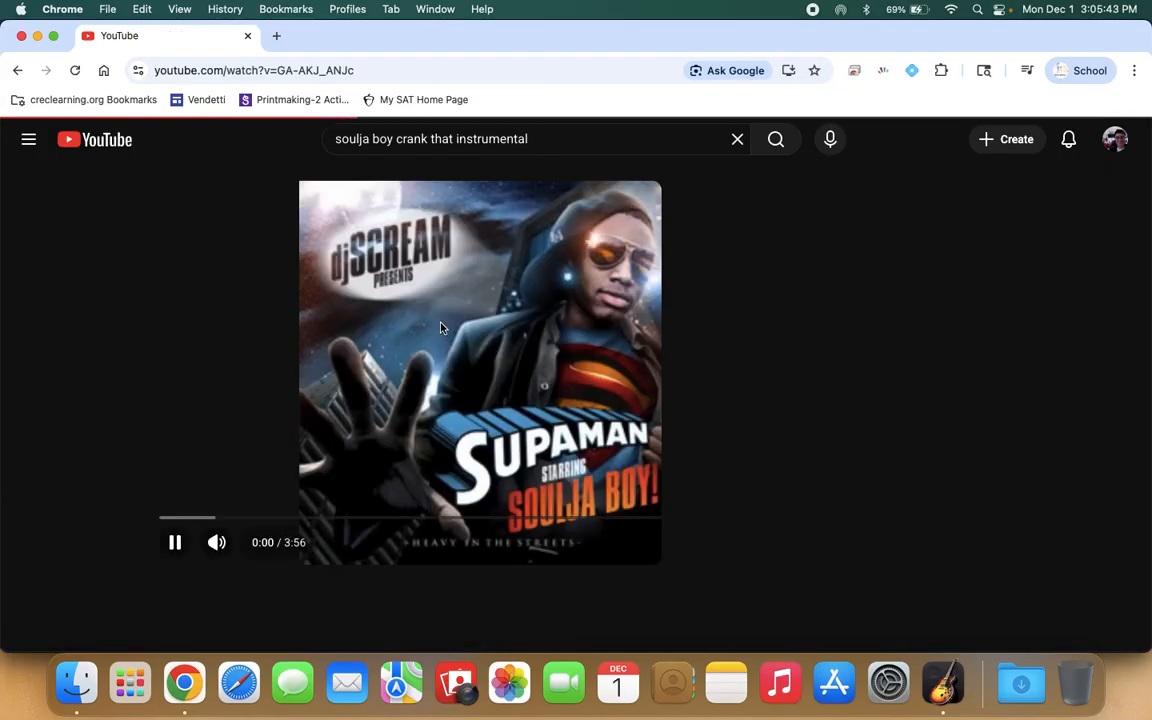
click(371, 338)
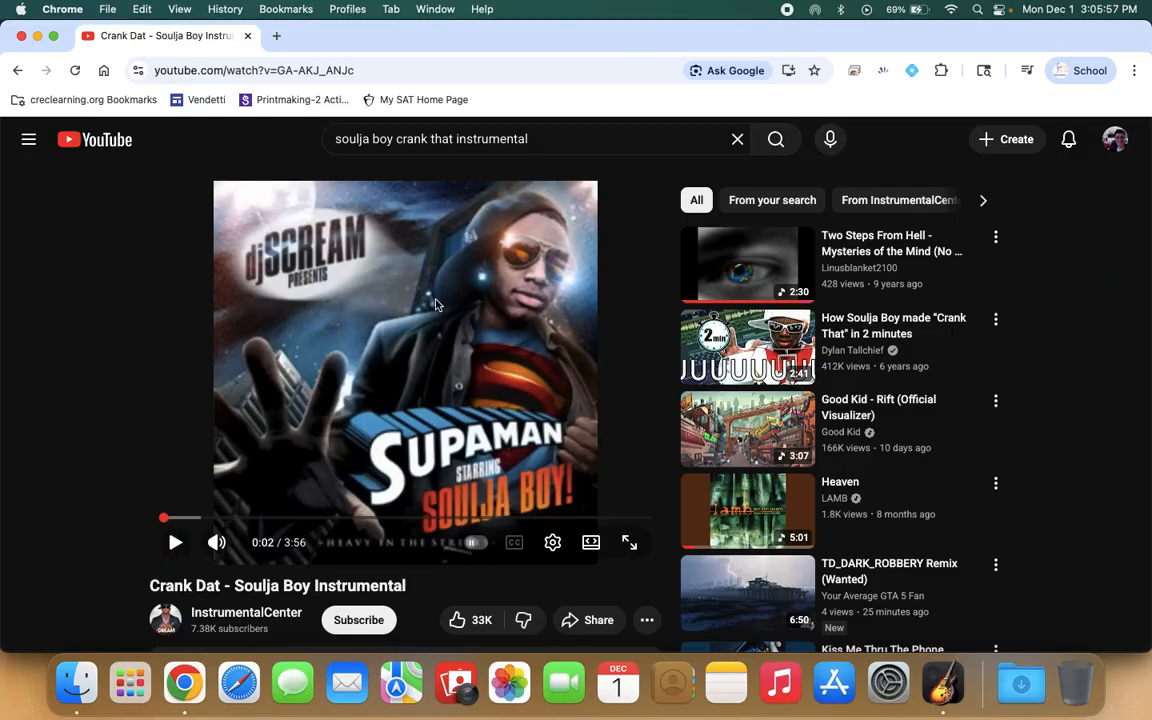
Return to GarageBand and import "Crank Dat - Soulja Boy Instrumental.mp3" from the Finder's Downloads folder at the start of the Audio 1 track
click(945, 663)
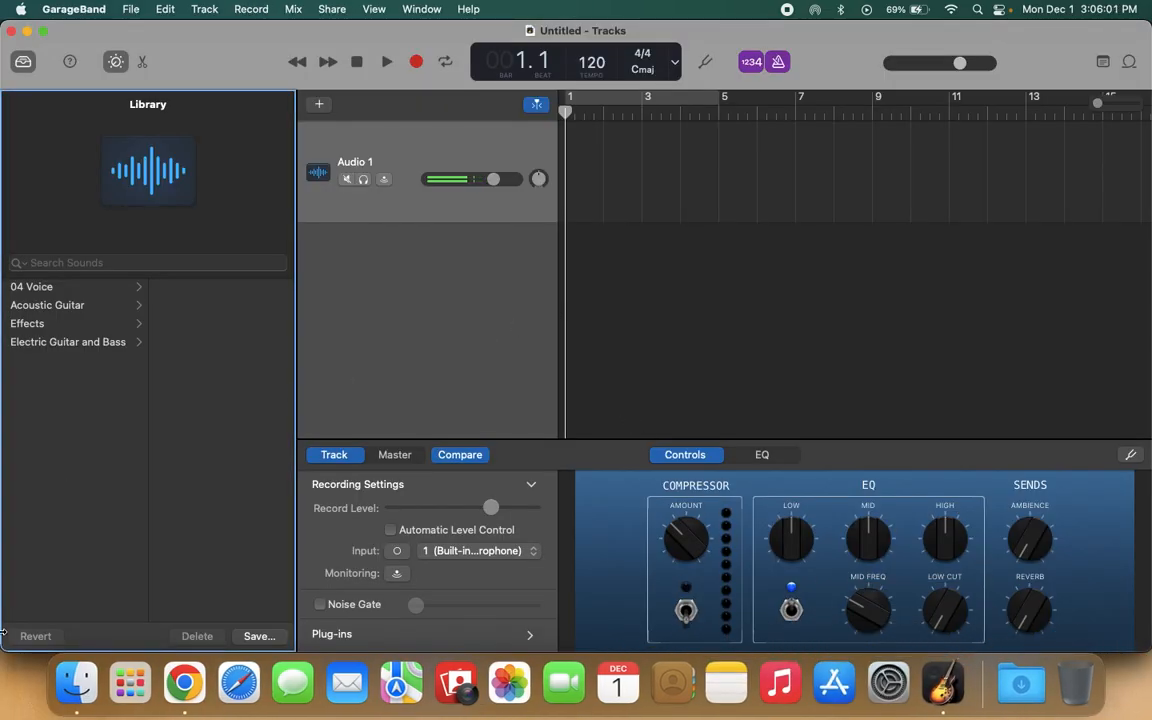
click(88, 664)
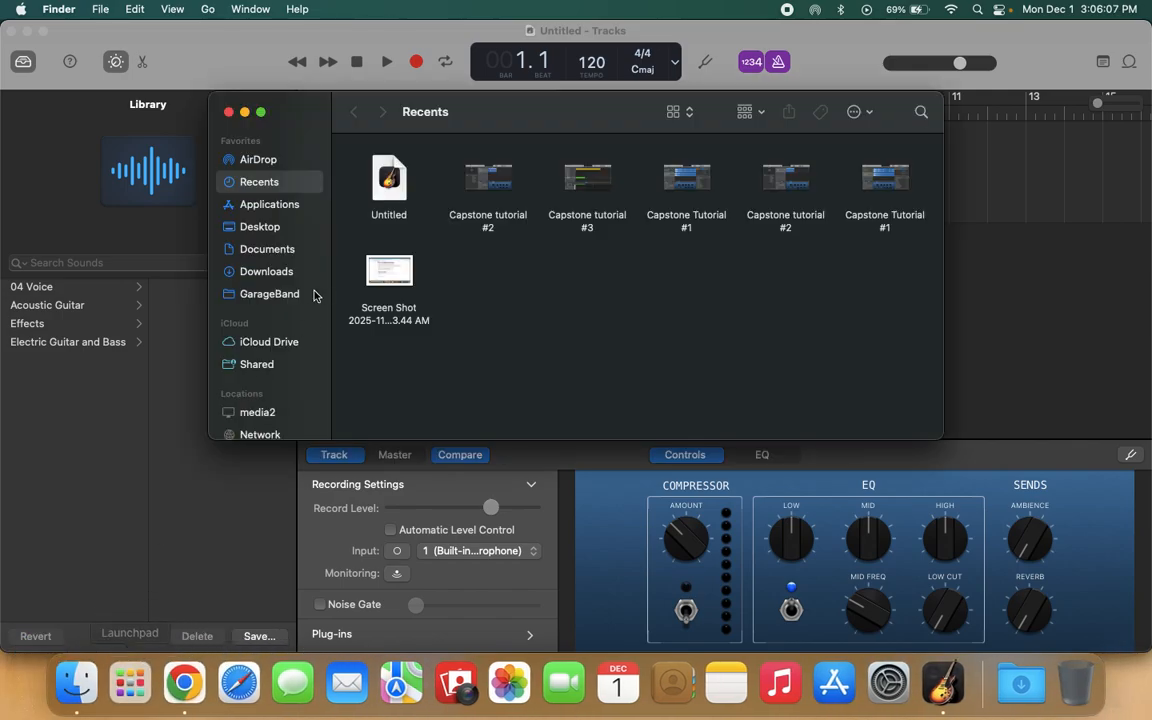
click(254, 277)
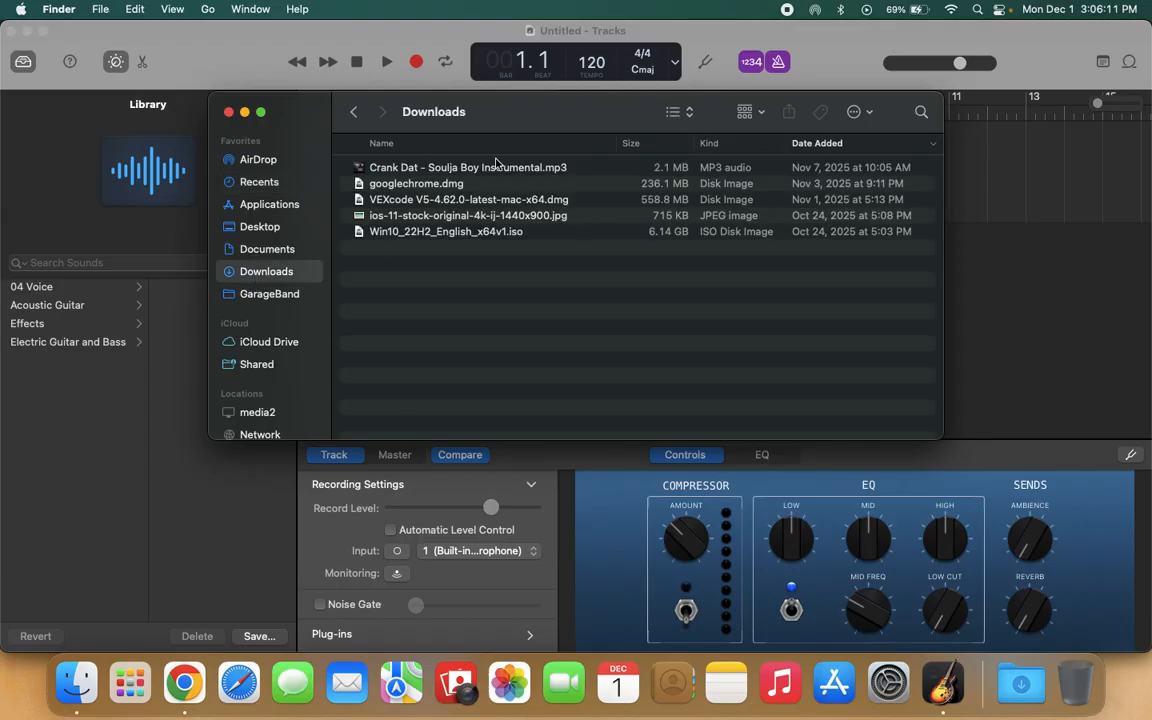
drag(495, 113, 725, 294)
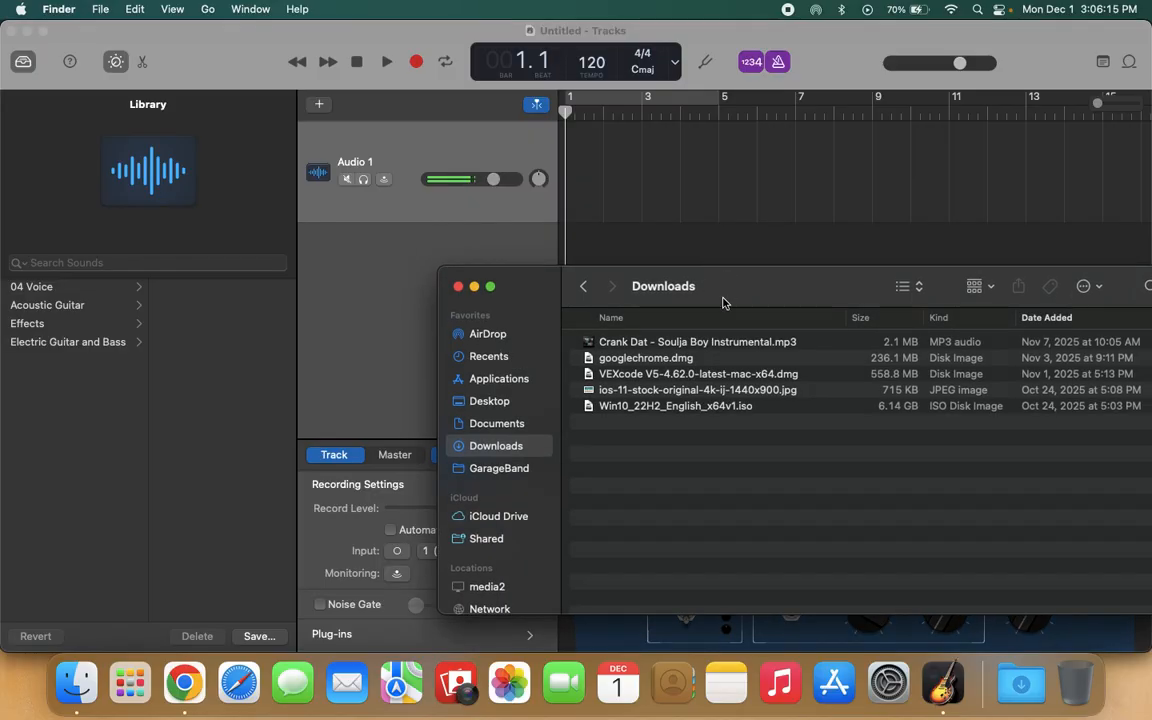
drag(704, 347, 567, 176)
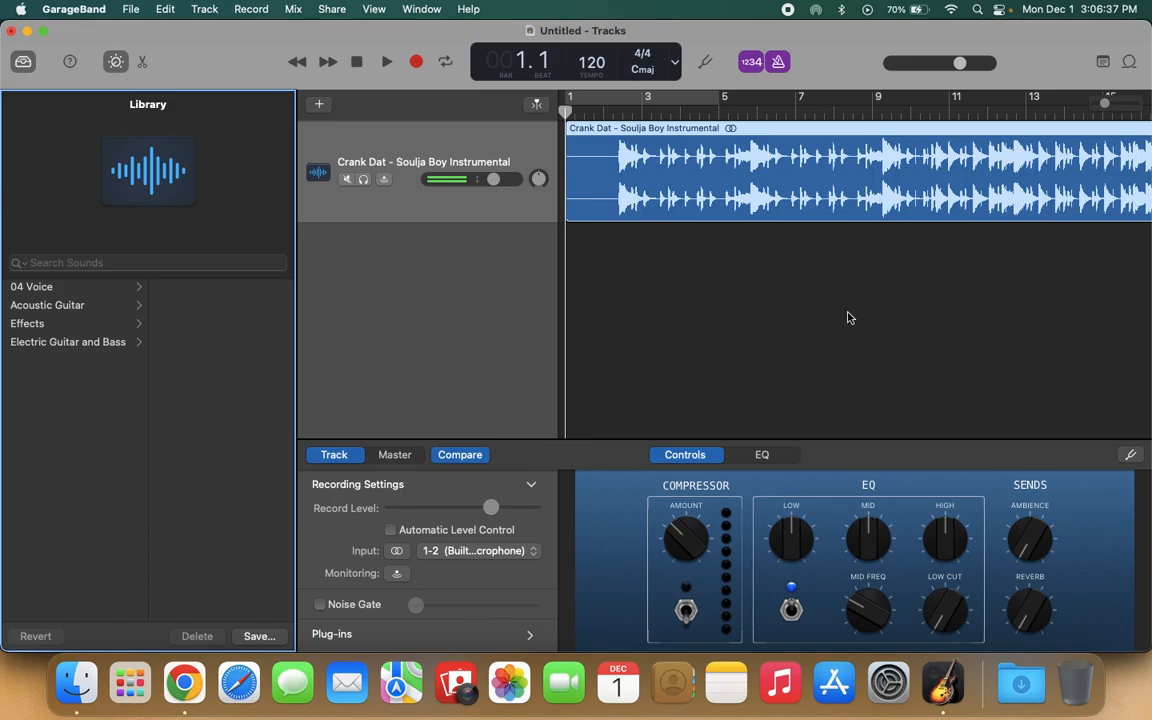
Show the Apple Loops browser, preview several loops from 12 Bar Blues Bass to 70s Electric Piano 06, and browse further down the list
click(1129, 62)
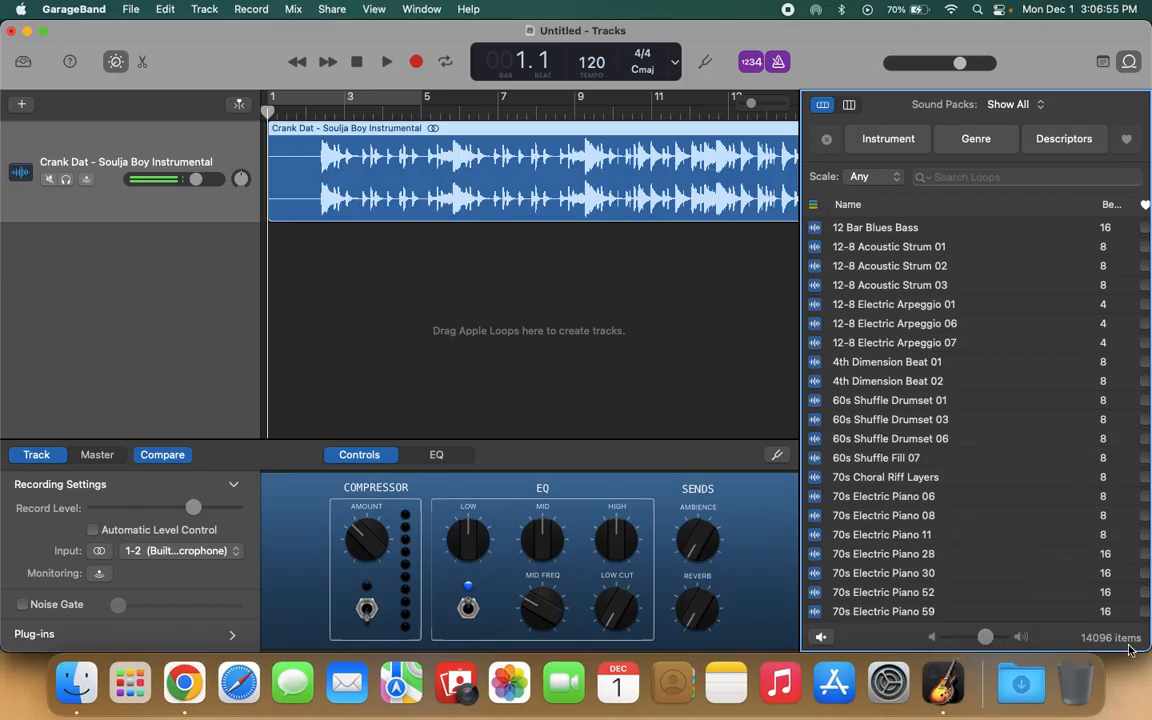
click(905, 228)
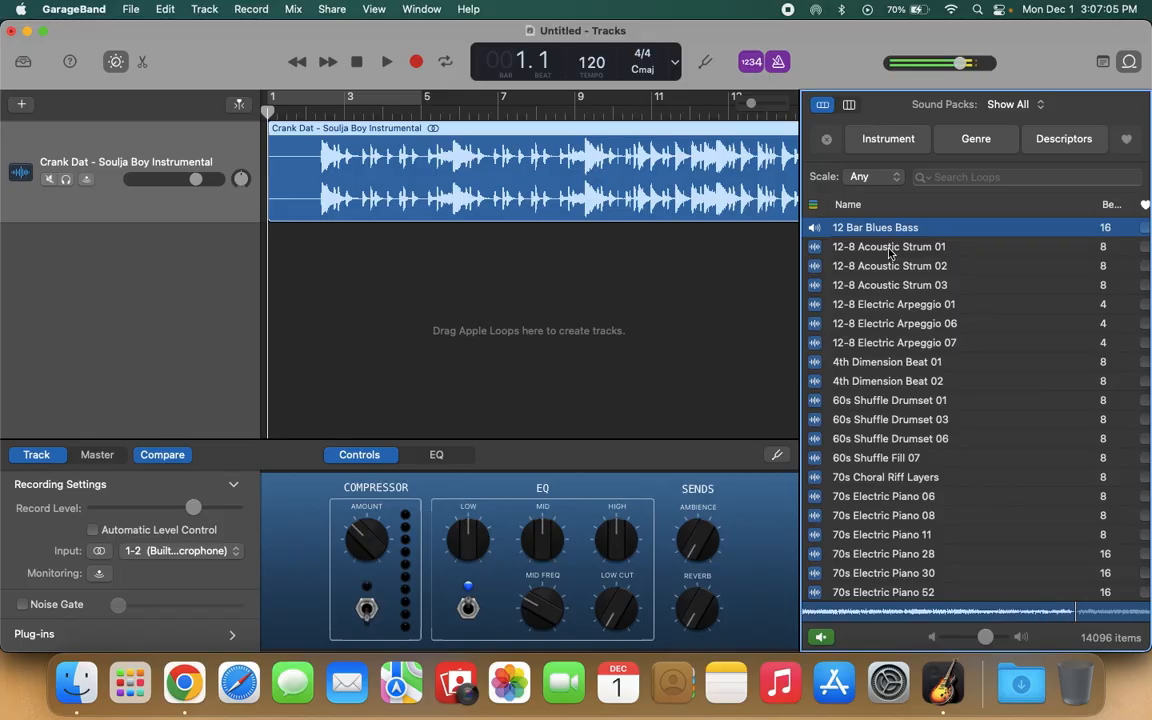
click(889, 250)
click(889, 266)
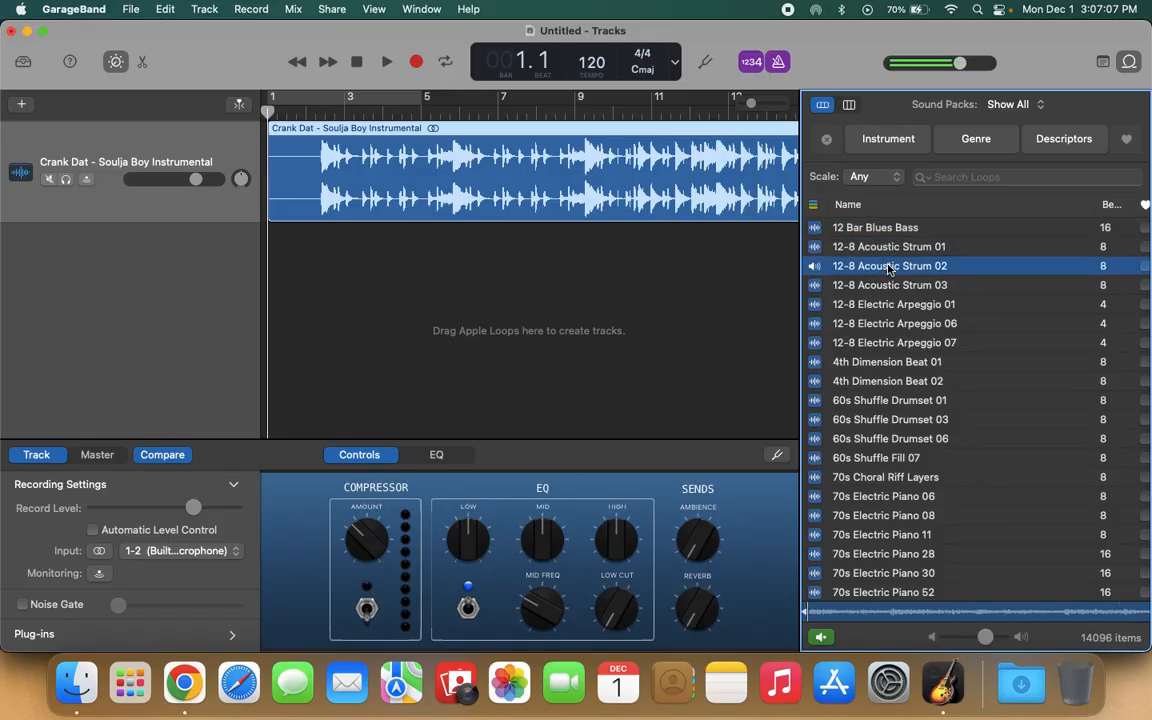
click(889, 479)
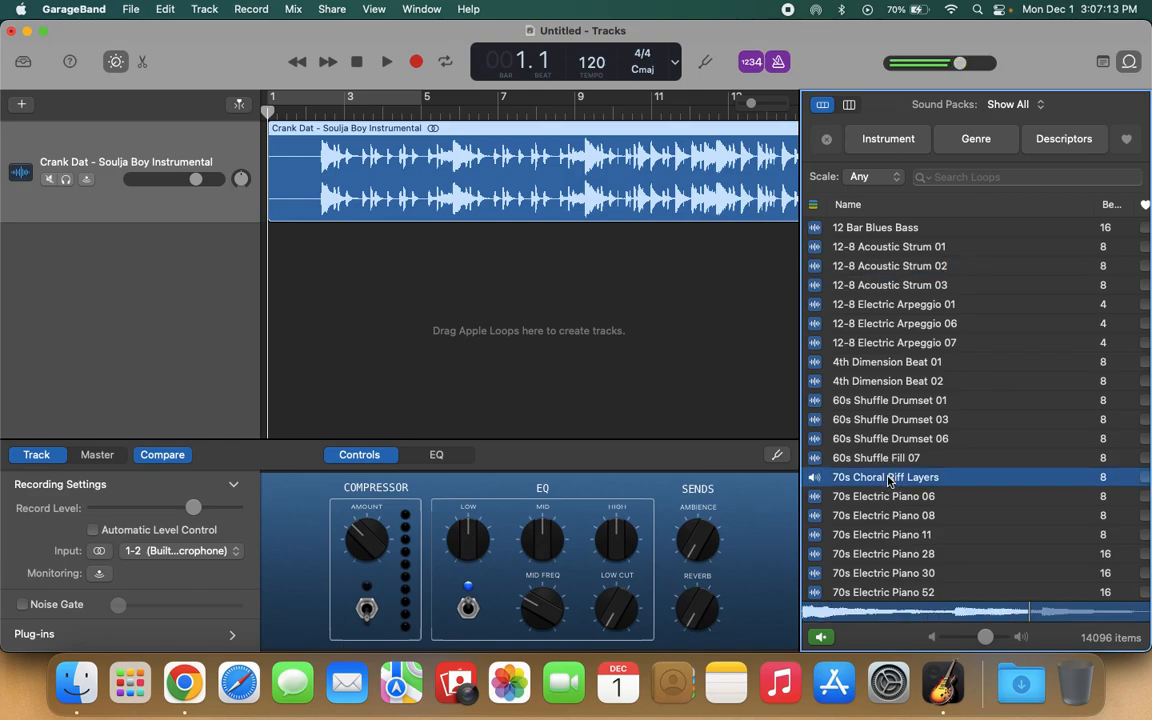
click(886, 498)
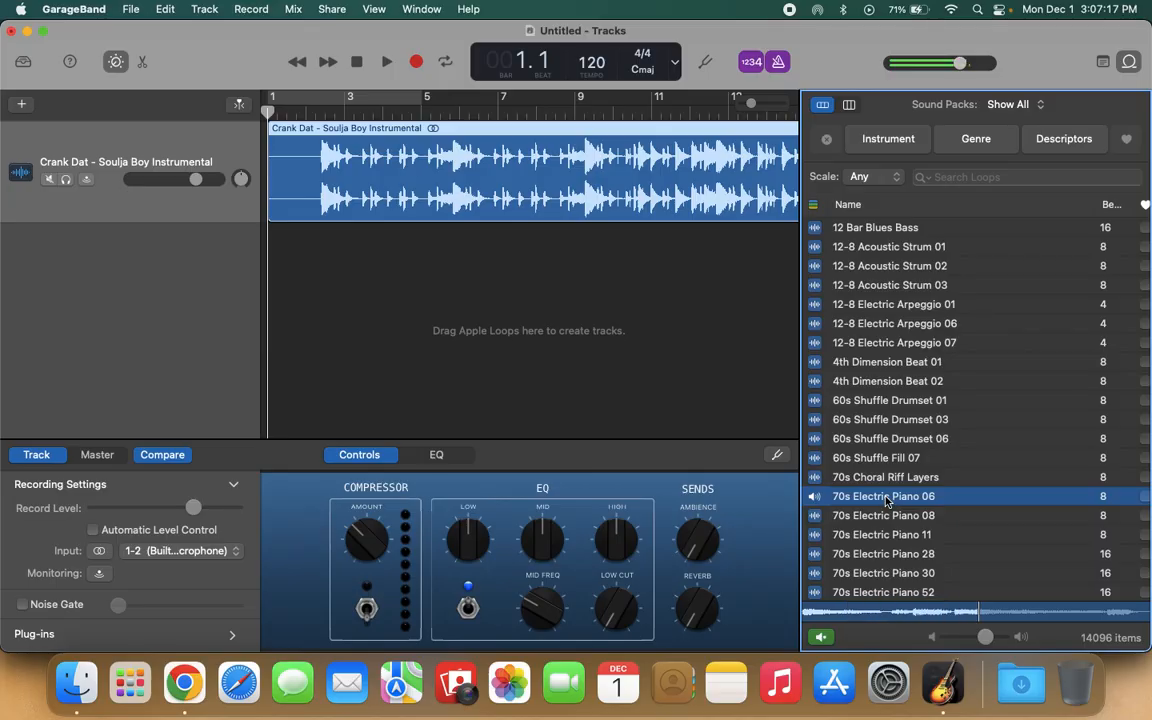
scroll(897, 519, down, 8)
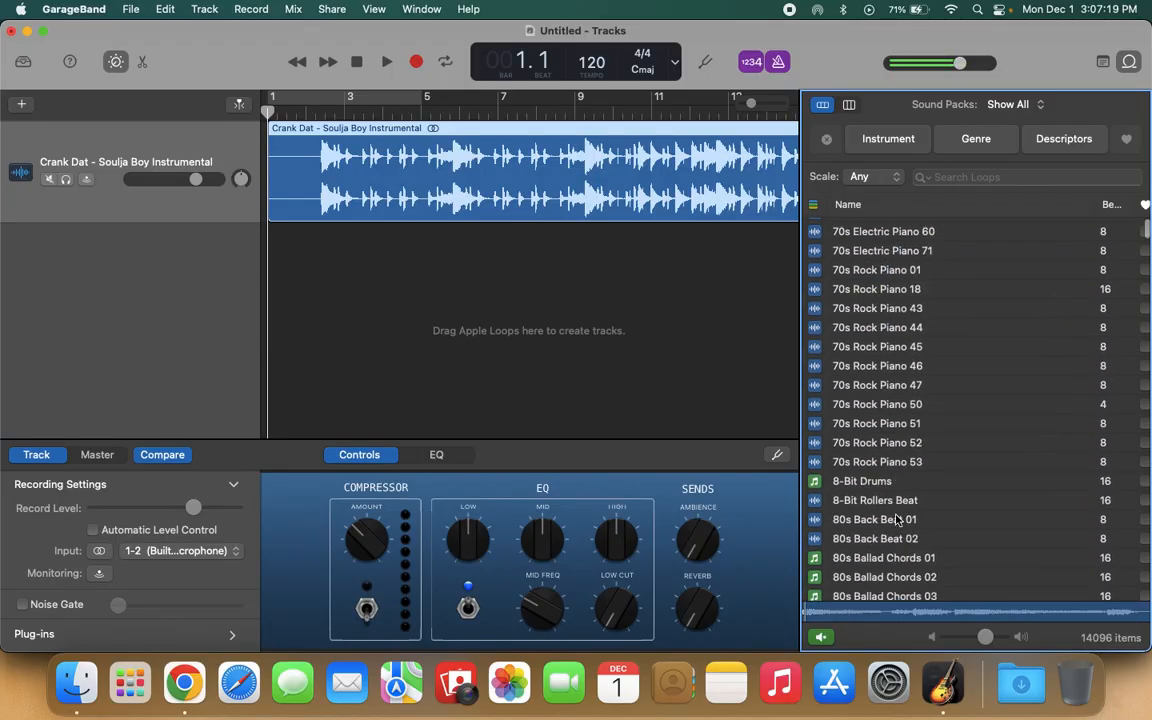
scroll(897, 519, down, 10)
scroll(897, 519, up, 2)
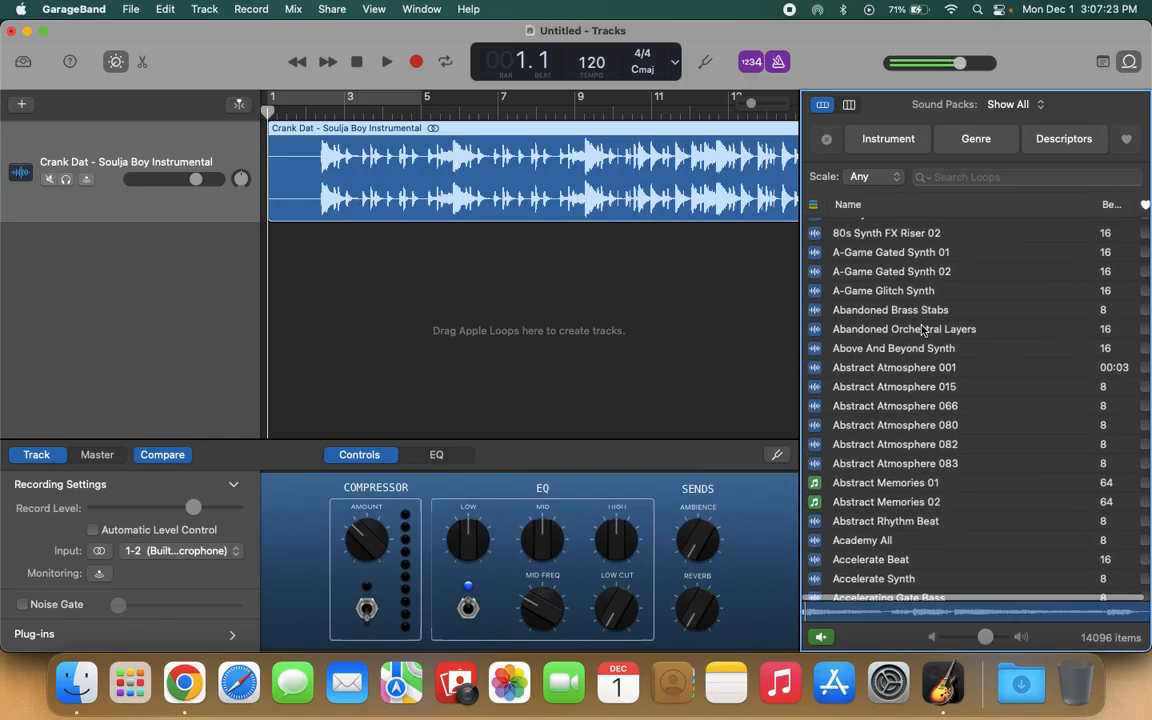
Preview the Abandoned Brass Stabs loop and add it at bar 1 on a new track below the Crank Dat instrumental
click(913, 311)
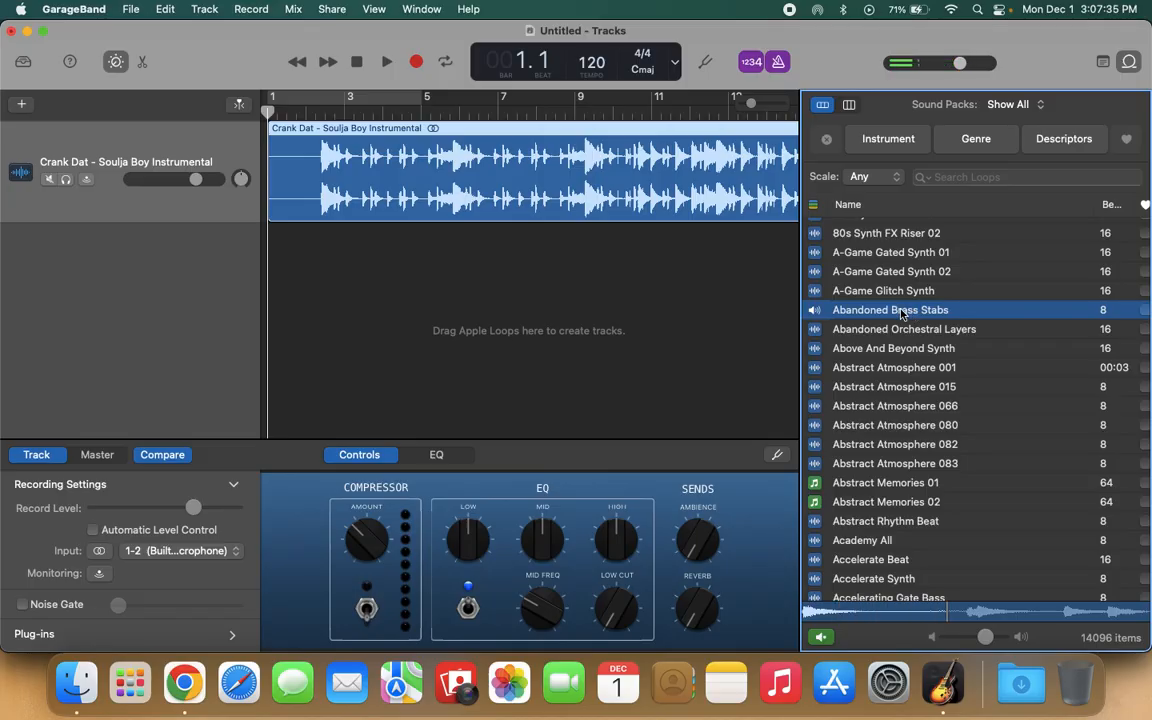
drag(902, 313, 270, 277)
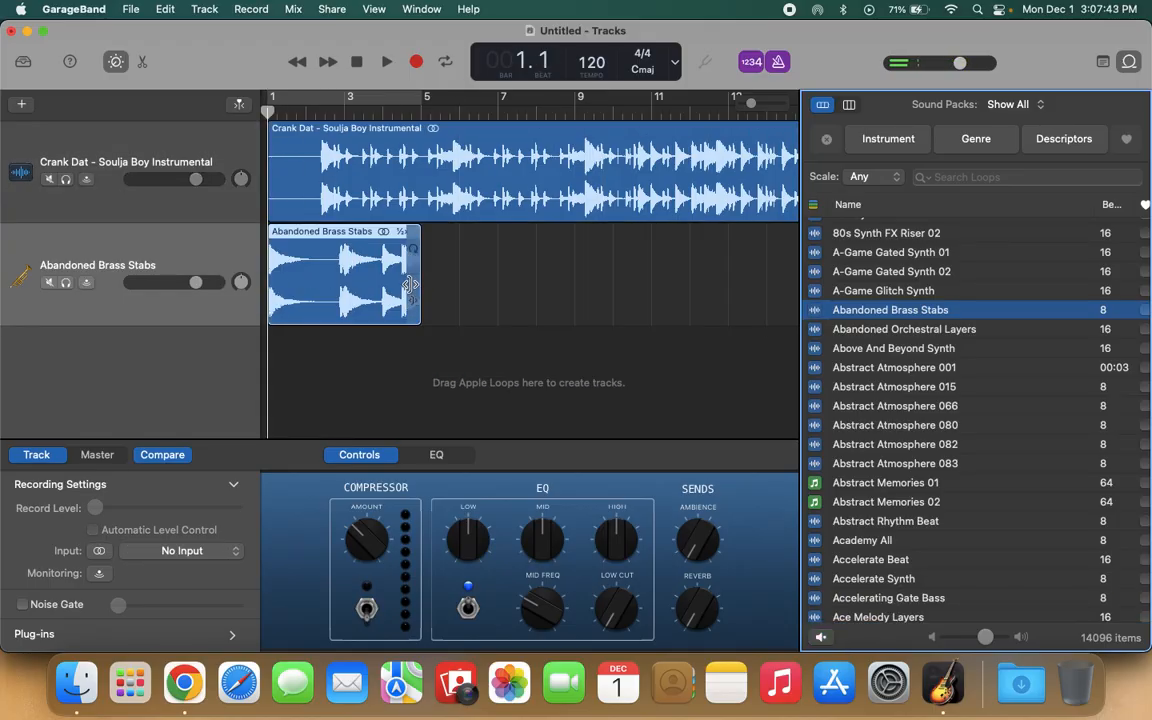
mouse_move(418, 283)
mouse_down()
mouse_move(449, 284)
mouse_move(421, 284)
mouse_up()
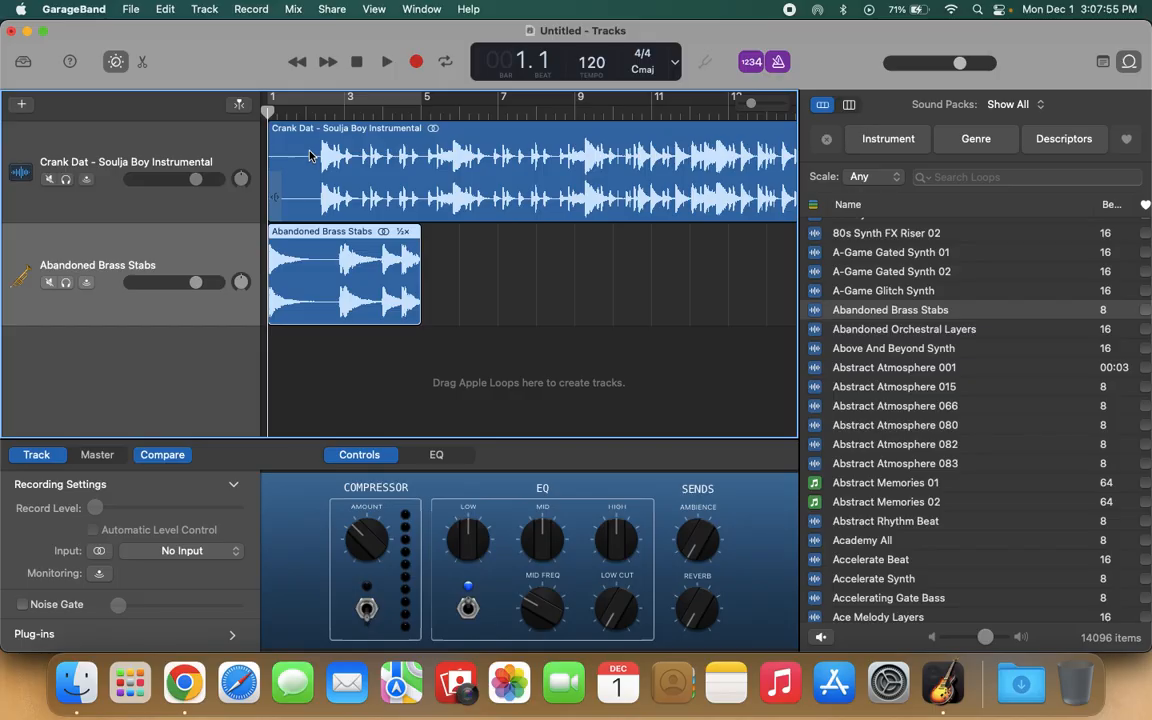
Copy the Abandoned Brass Stabs region and paste it at bar 5 on the same track
right_click(342, 253)
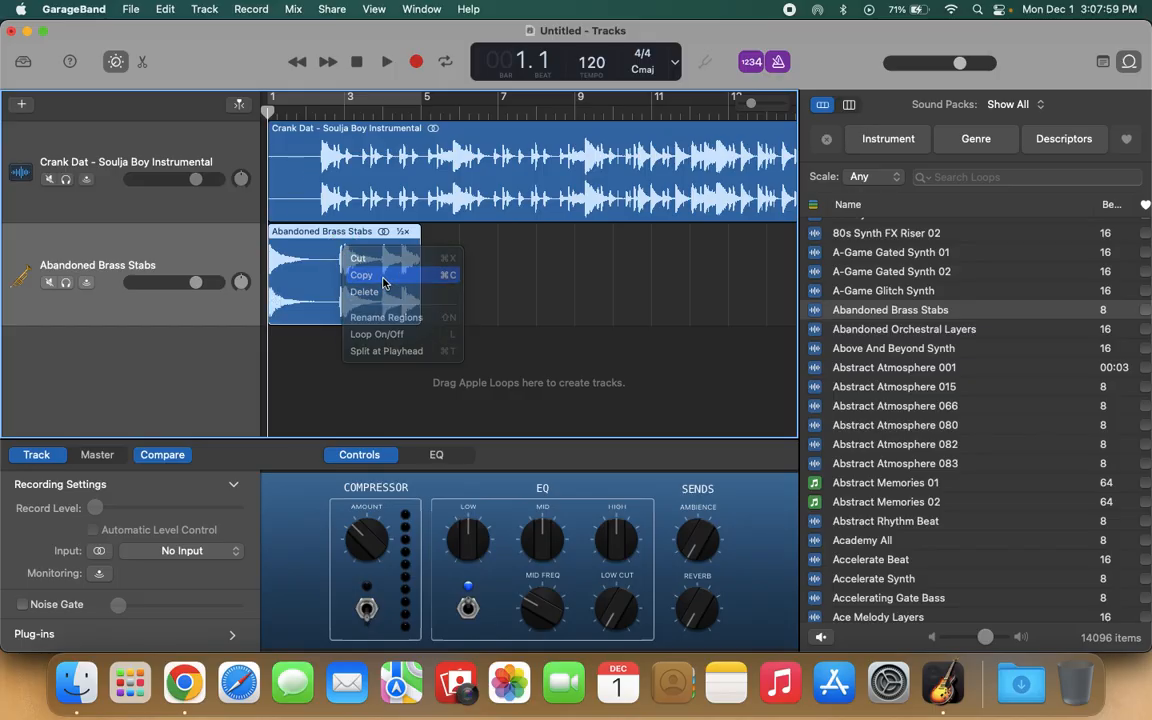
click(361, 274)
click(270, 112)
drag(270, 112, 421, 112)
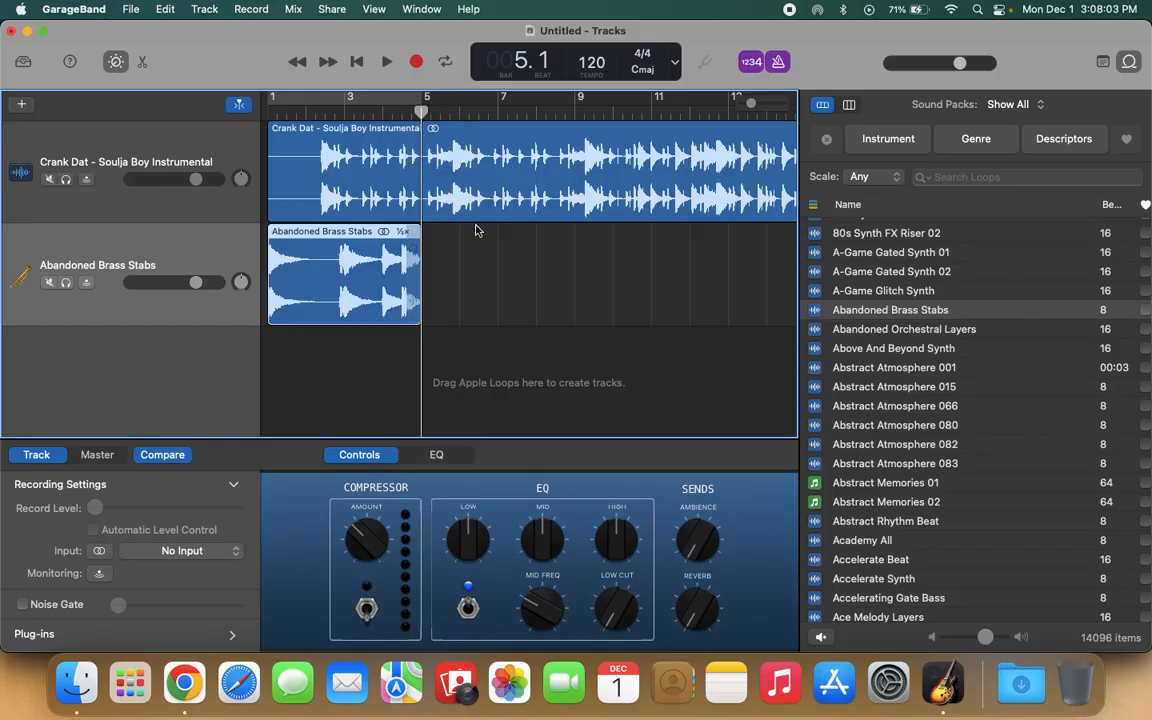
right_click(466, 268)
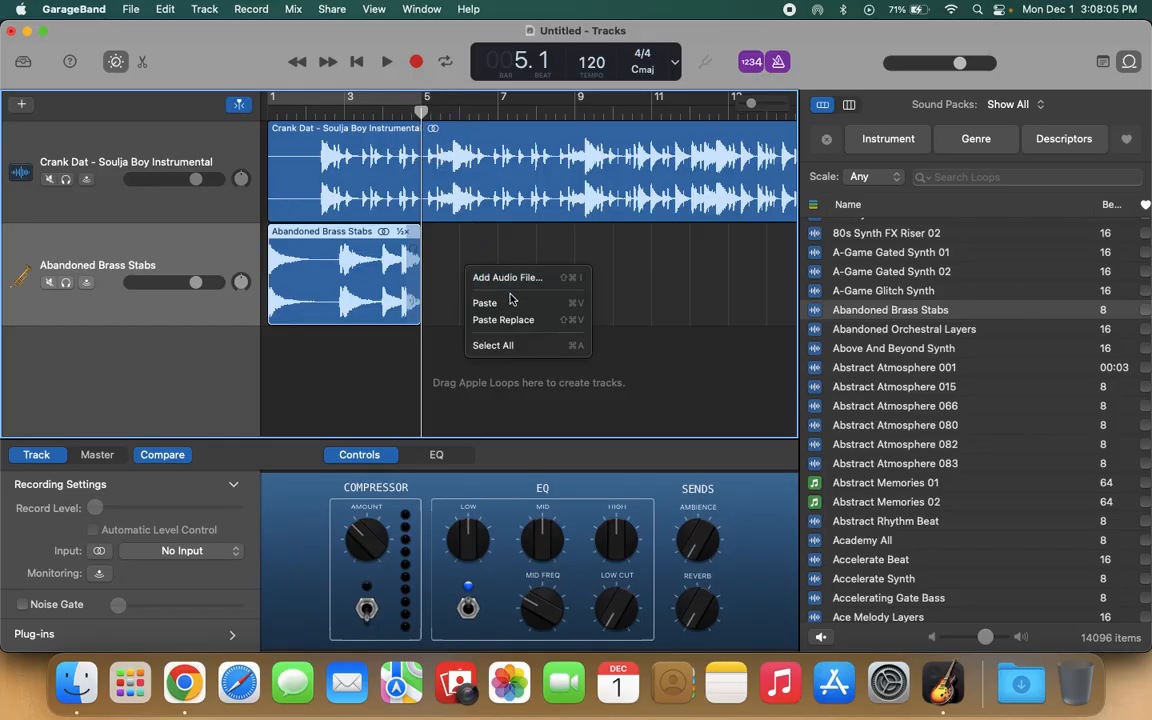
click(485, 303)
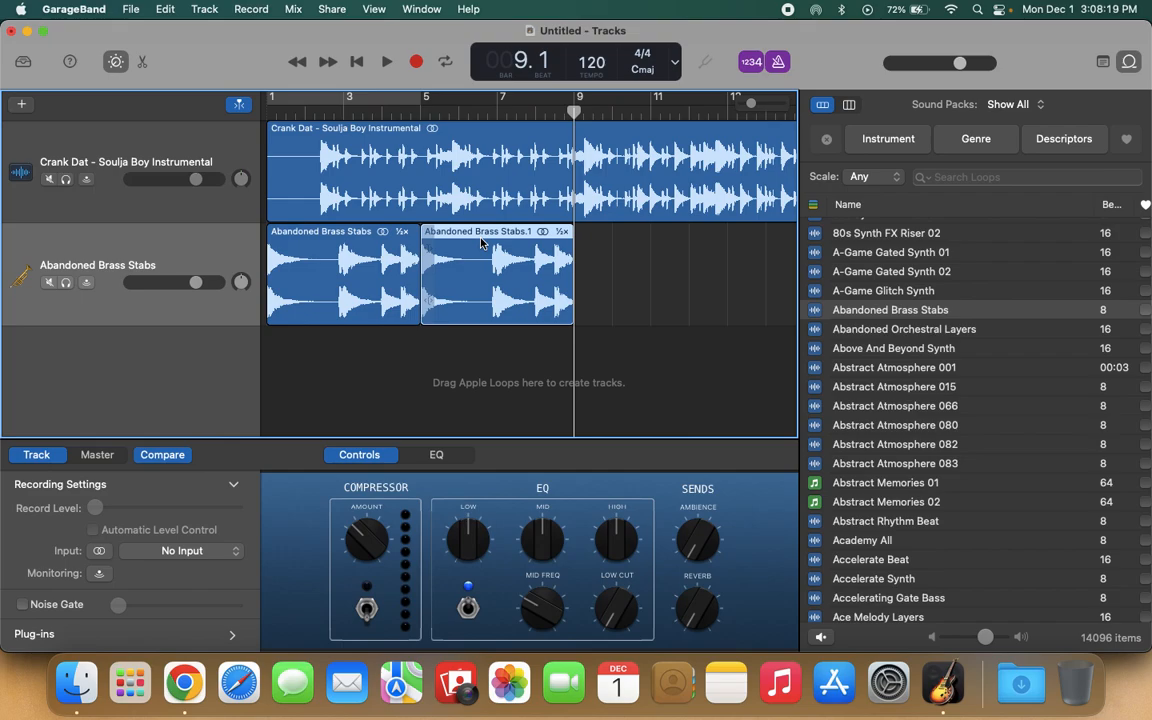
Paste three more copies of the brass region back to back from bar 9 to bar 21
key(super+v)
key(super+v)
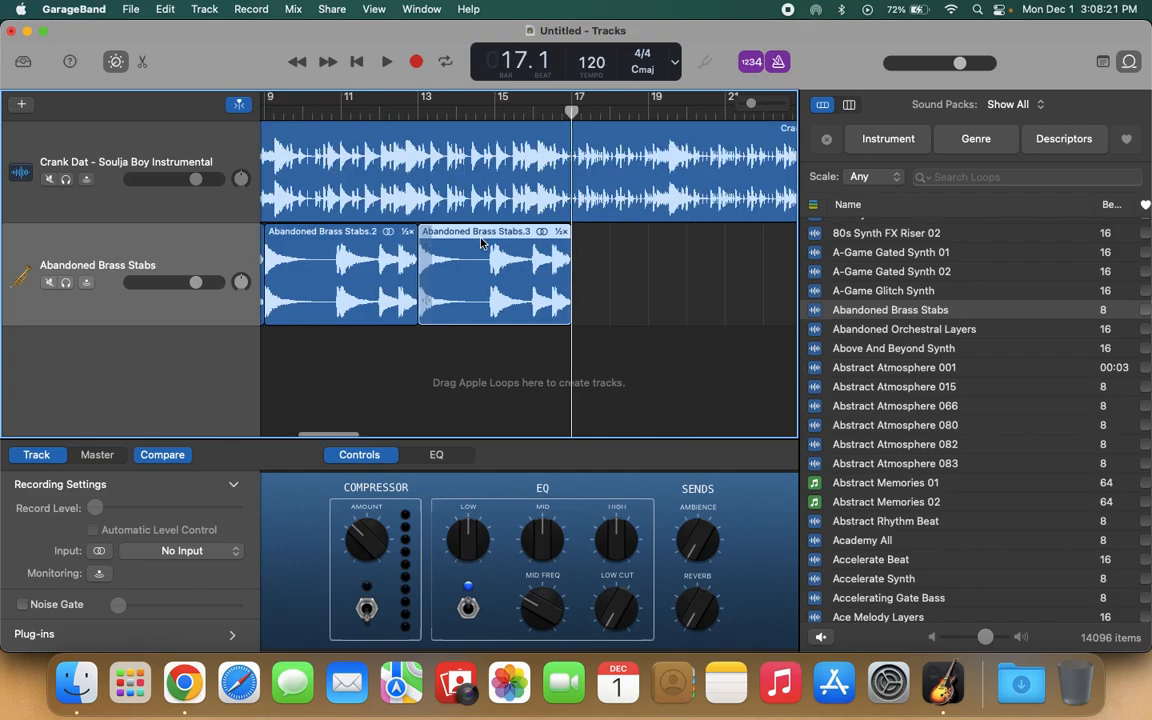
key(super+v)
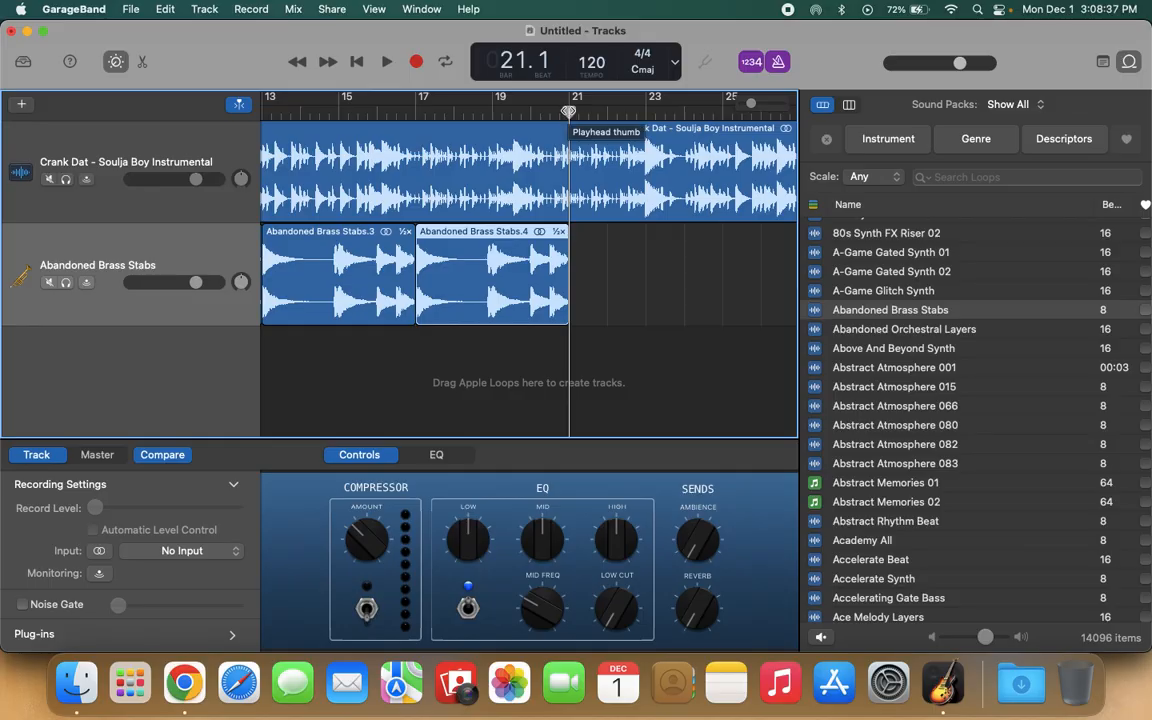
Split the last brass region at bar 18 and move its second part to start at about bar 21
drag(568, 111, 455, 112)
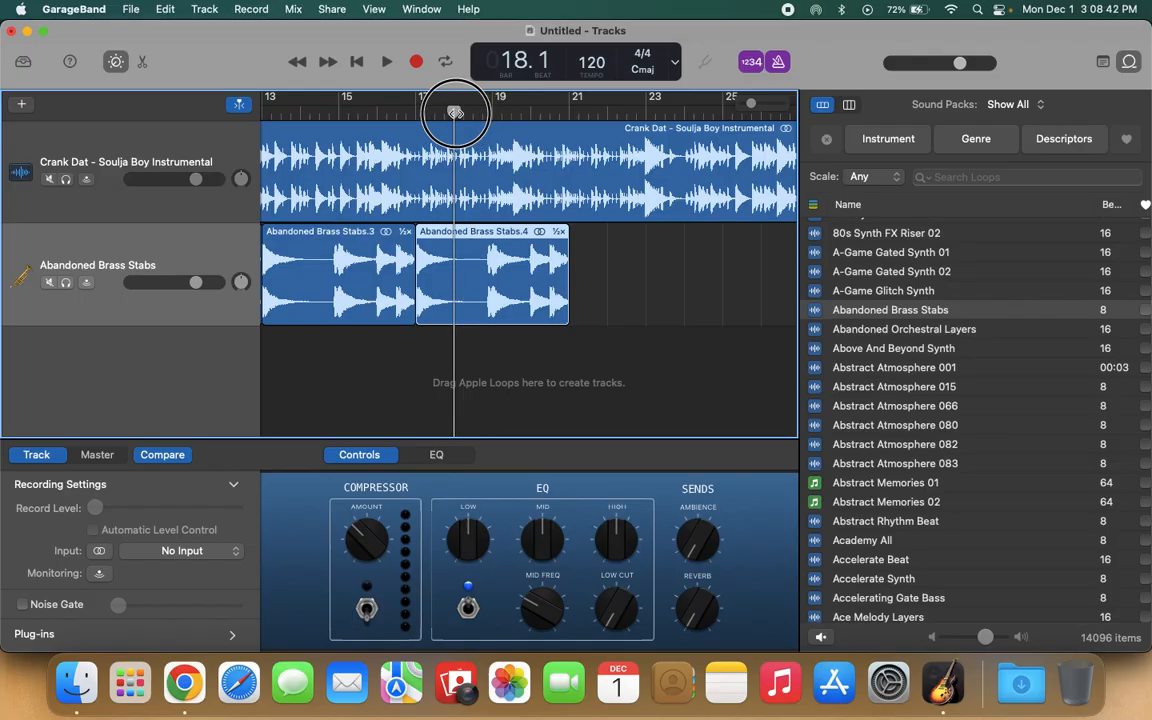
right_click(455, 265)
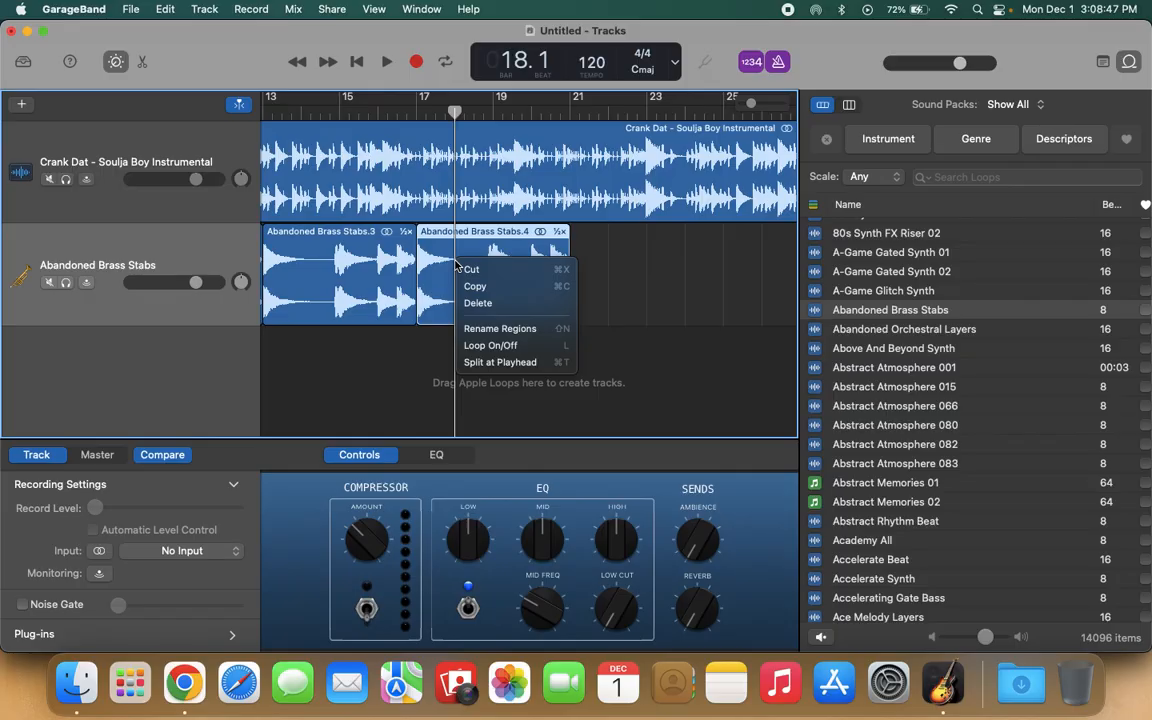
click(505, 365)
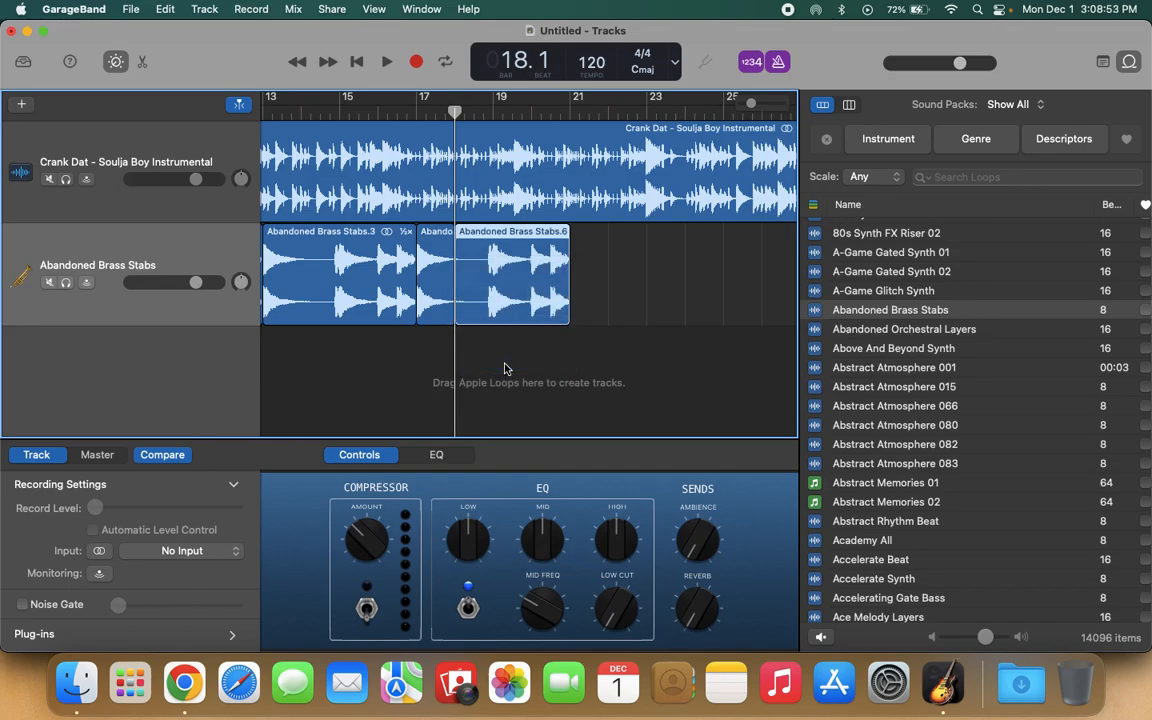
drag(505, 322, 637, 302)
Play the arrangement from about bar 15, skip ahead to the moved brass region at about bar 21, and stop playback
drag(455, 112, 357, 112)
click(387, 62)
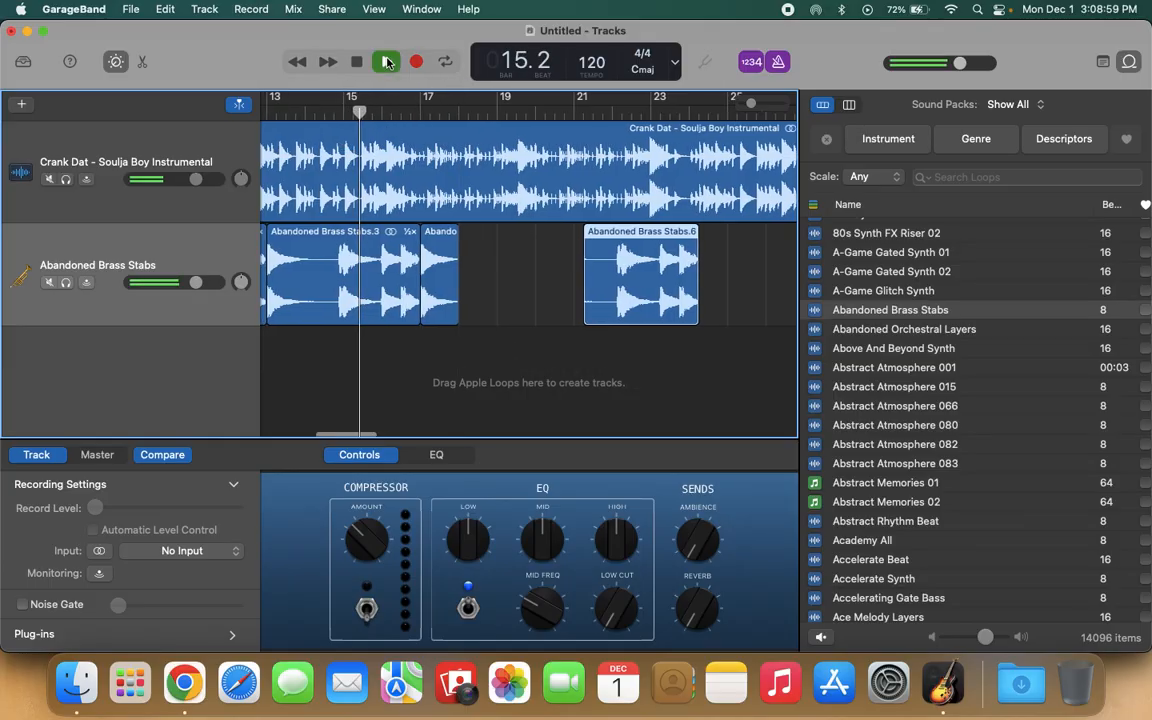
scroll(521, 205, left, 3)
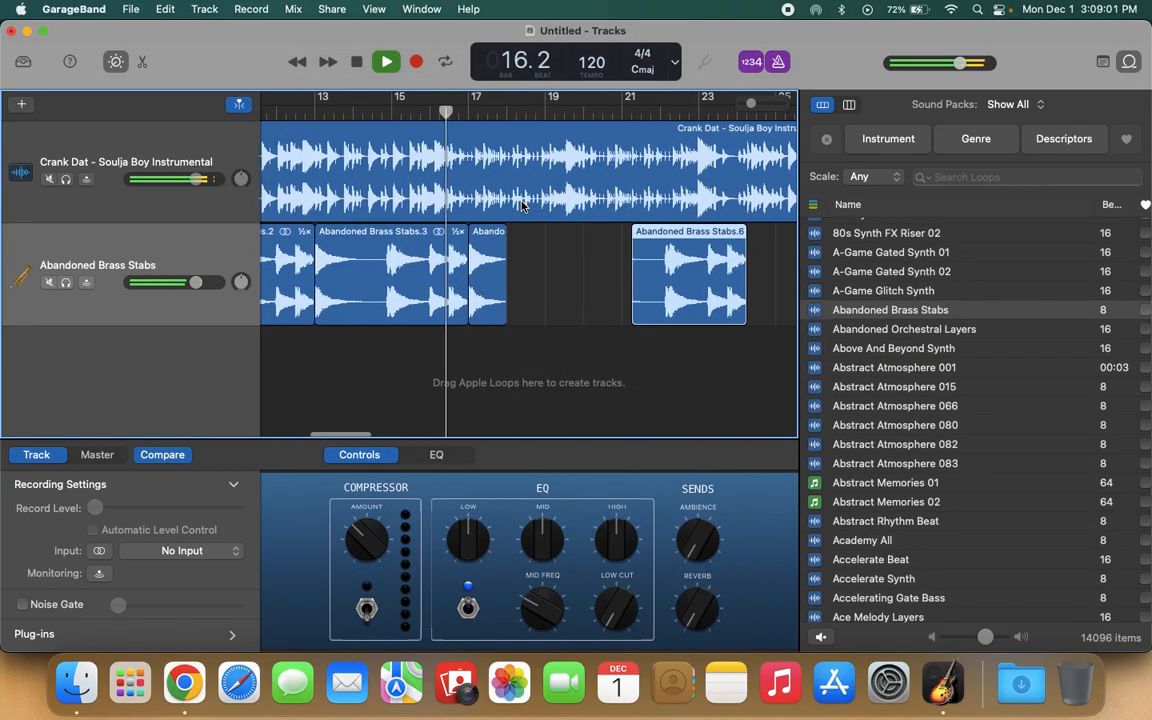
scroll(521, 205, left, 3)
scroll(524, 203, right, 2)
drag(524, 110, 612, 112)
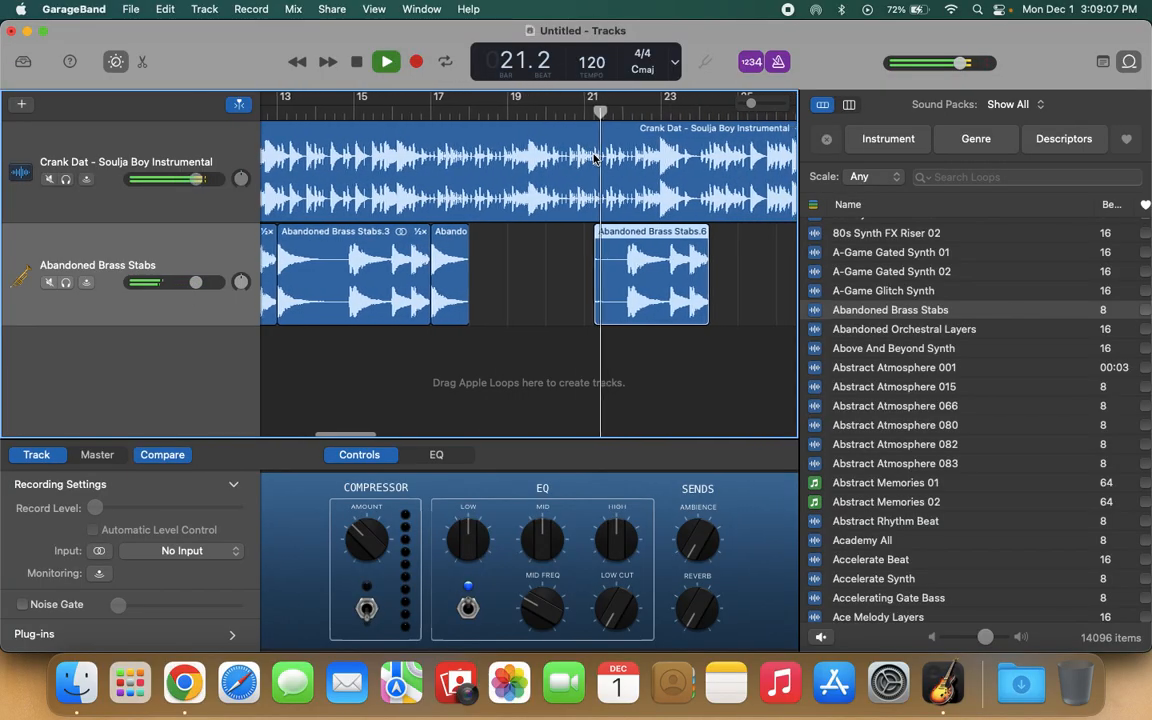
click(368, 70)
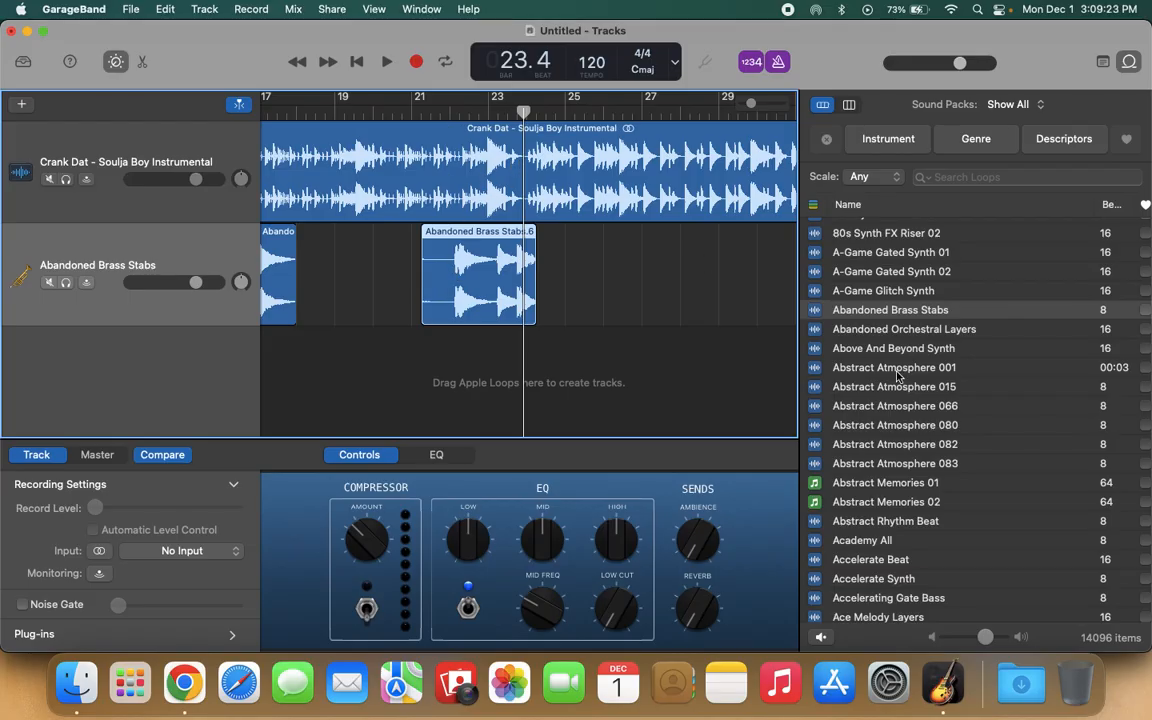
scroll(980, 440, down, 15)
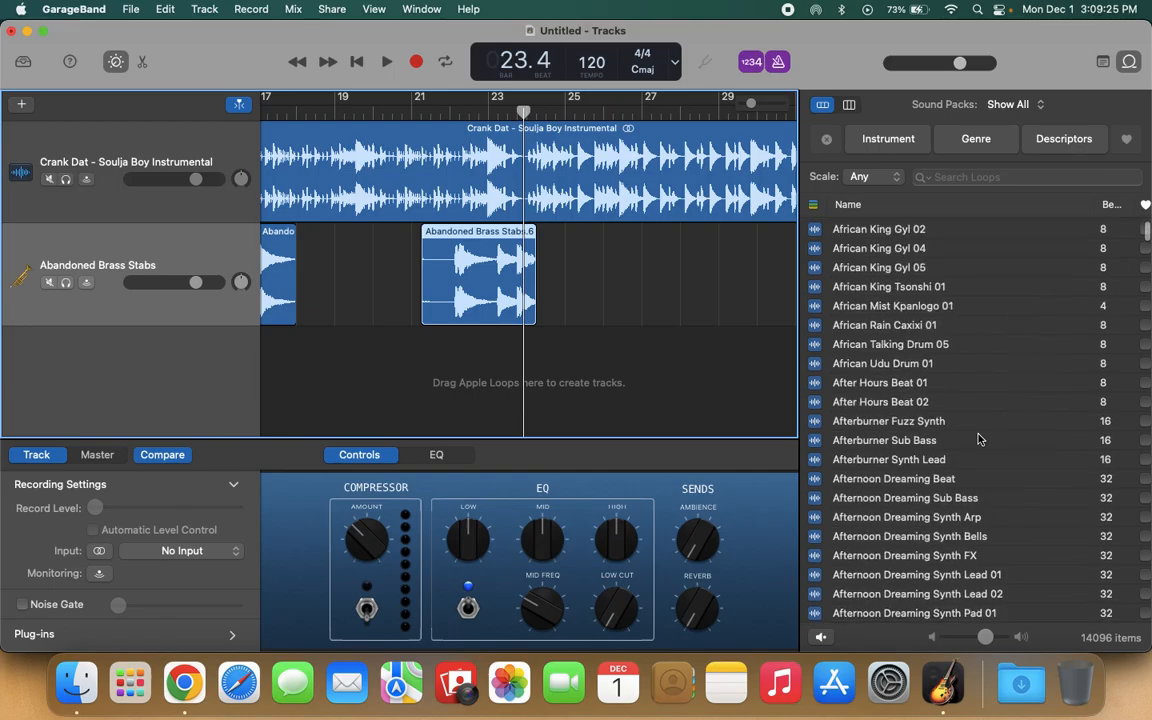
scroll(980, 440, up, 10)
scroll(980, 440, up, 10)
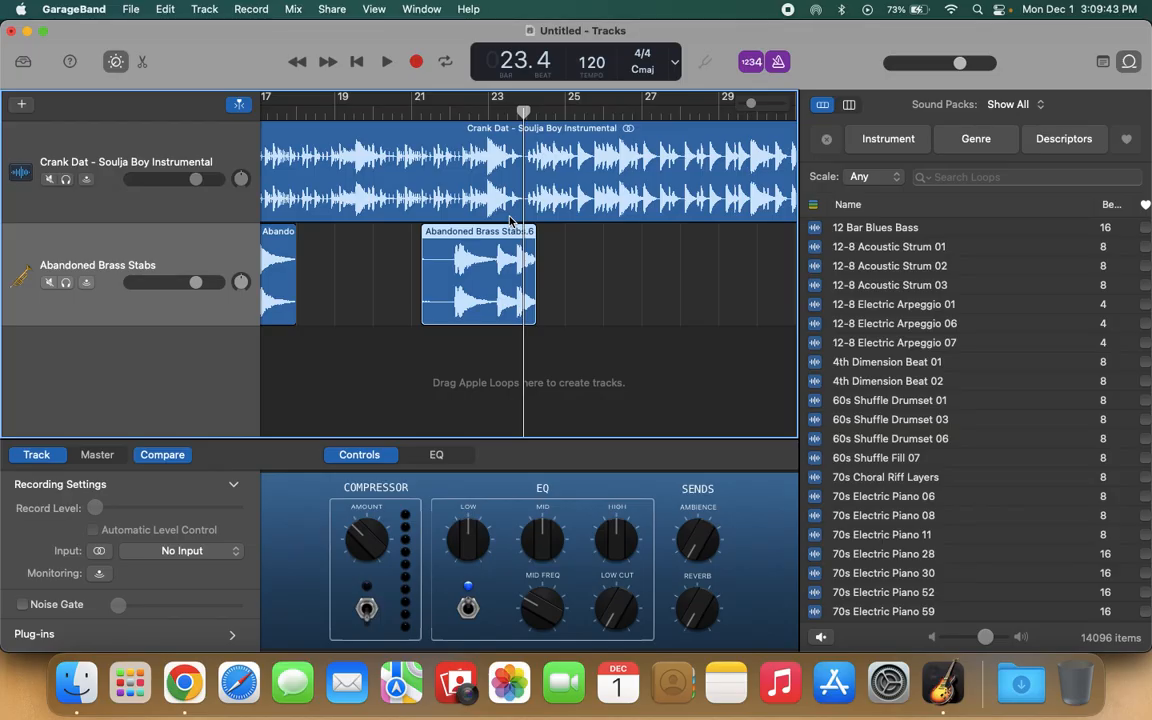
Start exporting the song to disk and name the file "Soulja Boy Remix Instrumental"
click(333, 9)
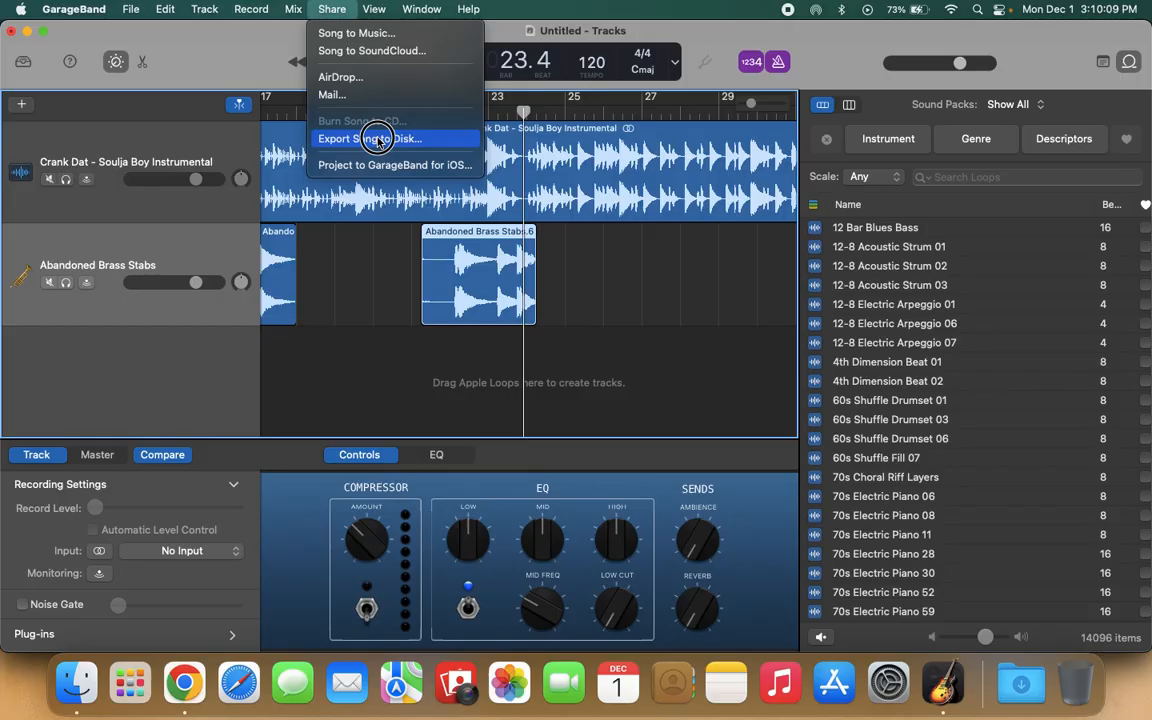
click(377, 140)
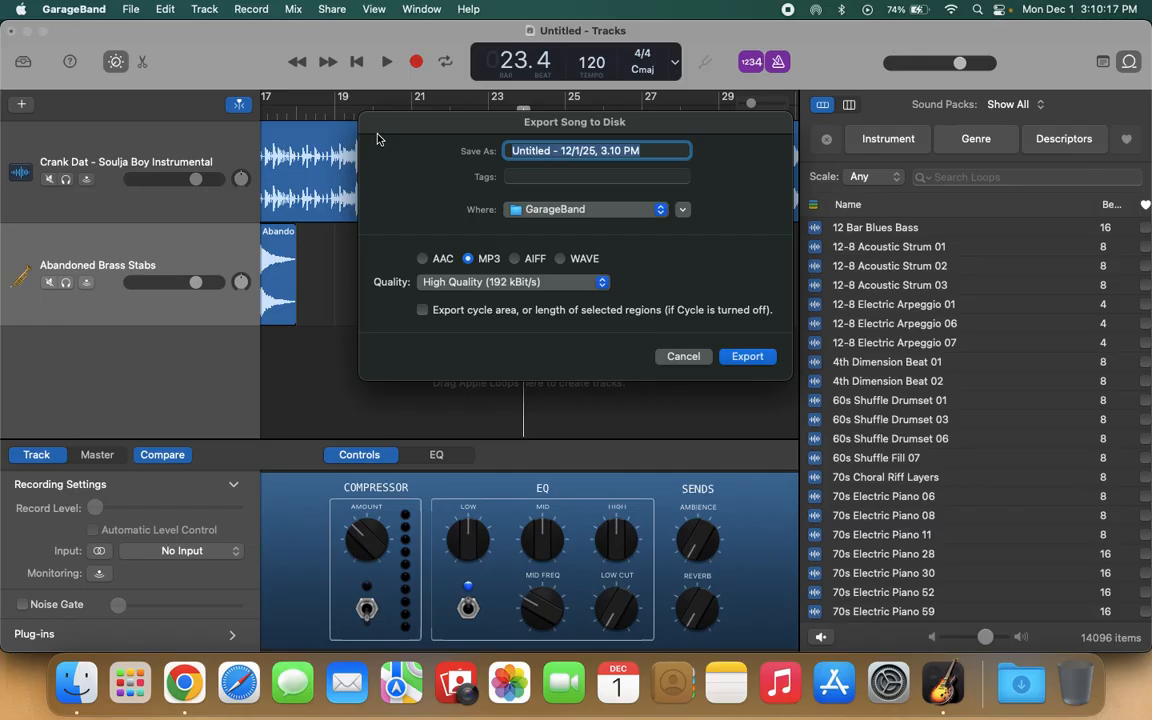
text(Sou)
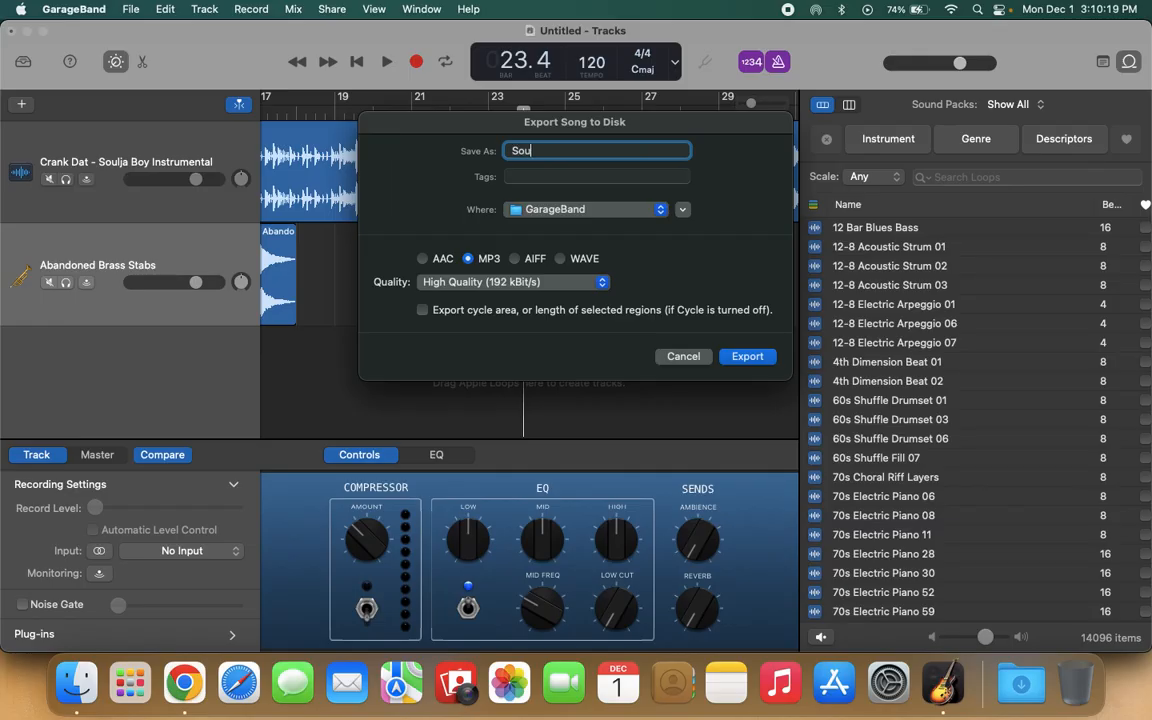
text(lja boy remix instrumental)
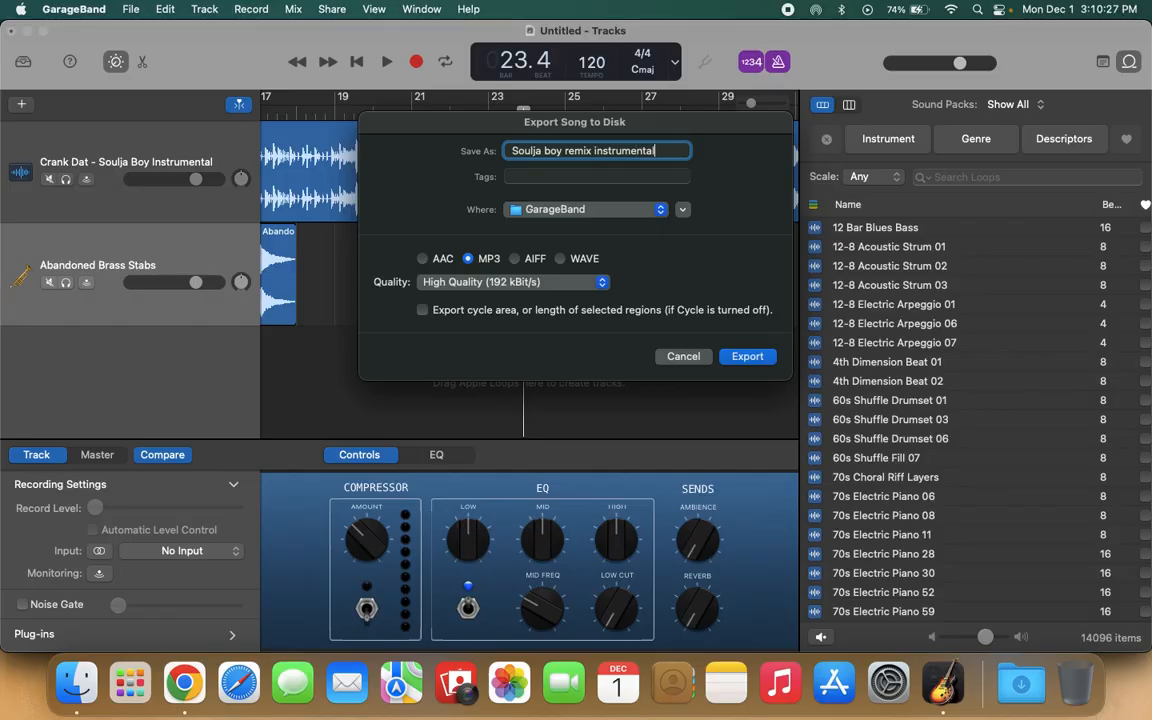
click(549, 150)
key(BackSpace)
text(B)
click(568, 152)
key(BackSpace)
text(R)
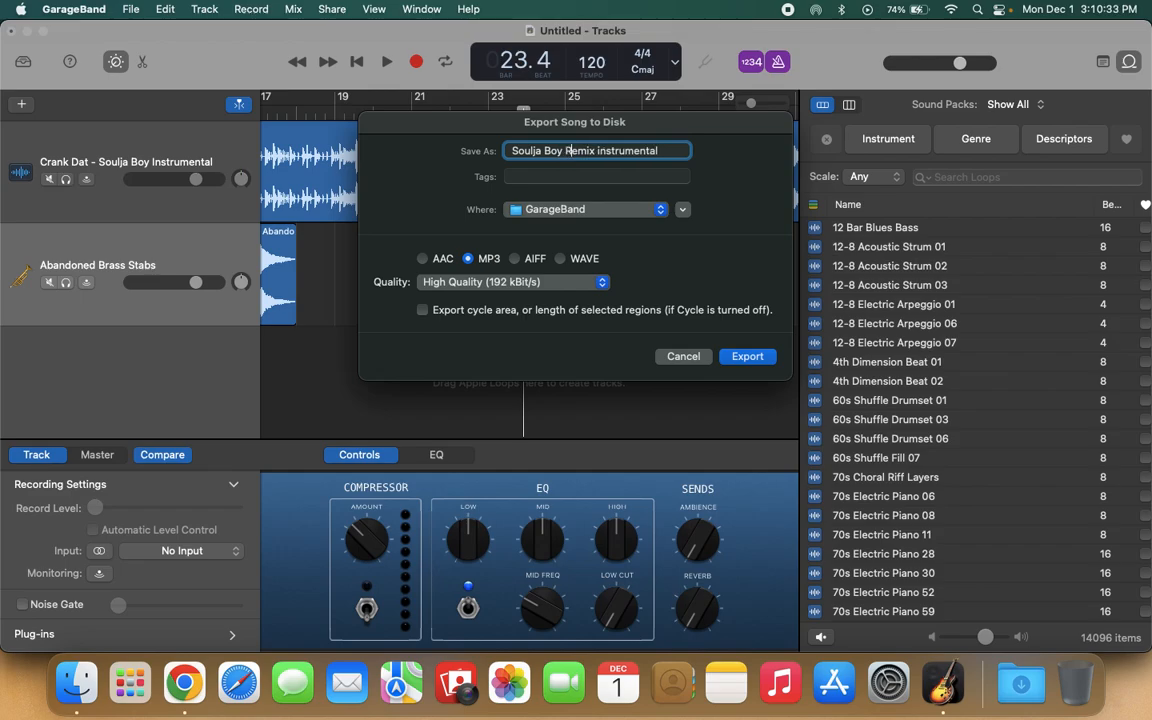
click(600, 152)
key(BackSpace)
text(I)
Set the export location to Desktop, keep MP3 at High Quality (192 kBit/s), and export the song
click(580, 212)
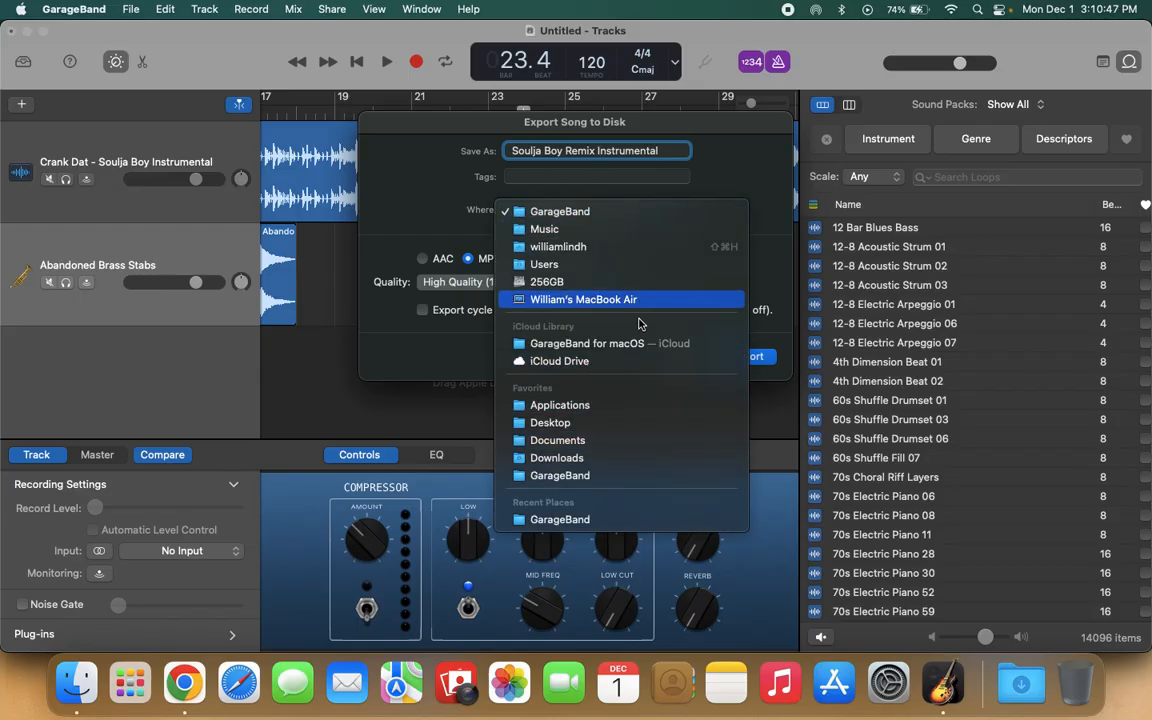
click(595, 424)
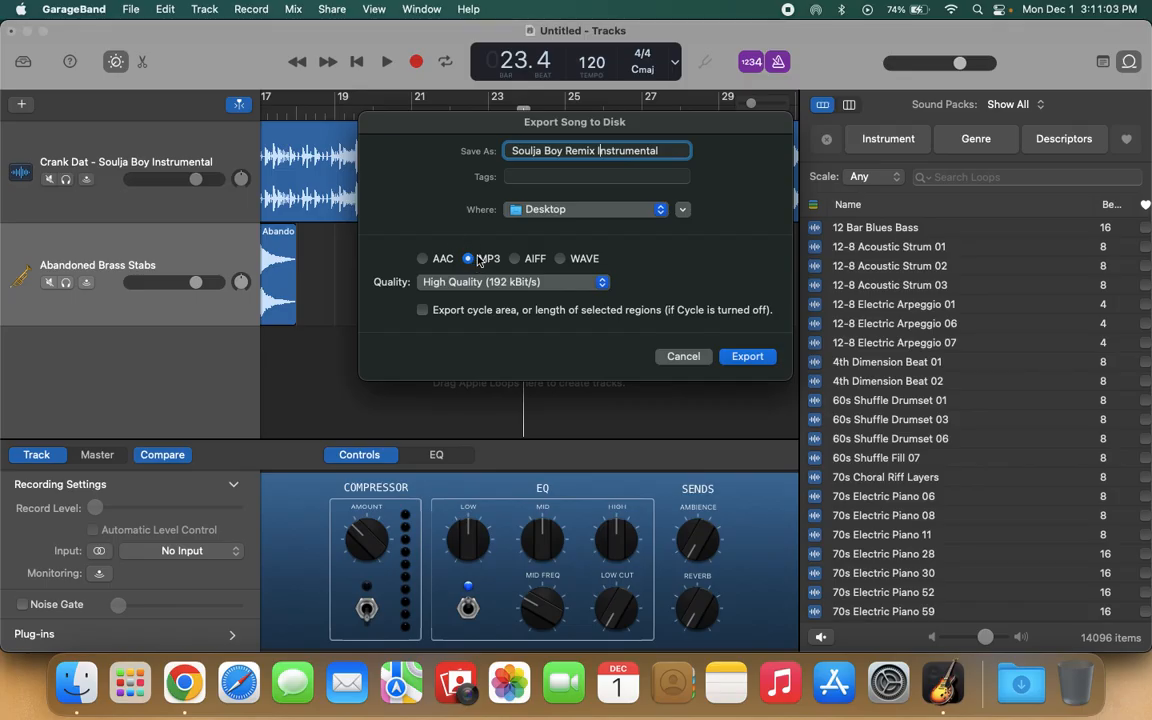
click(495, 282)
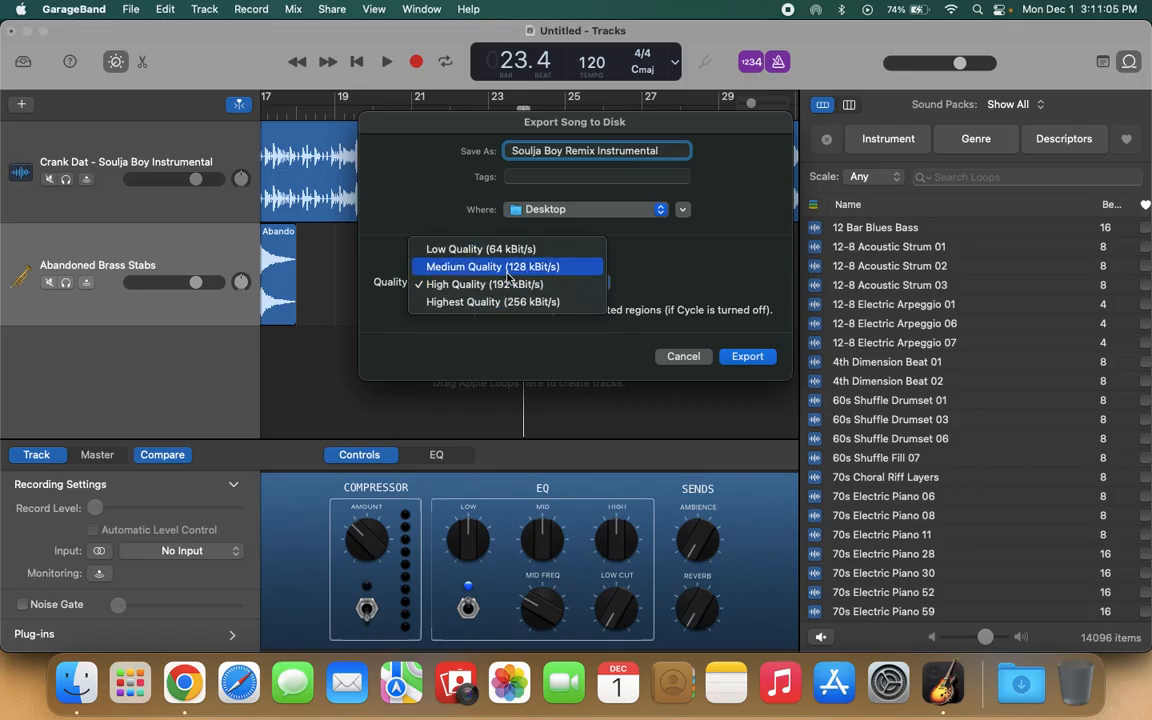
click(515, 285)
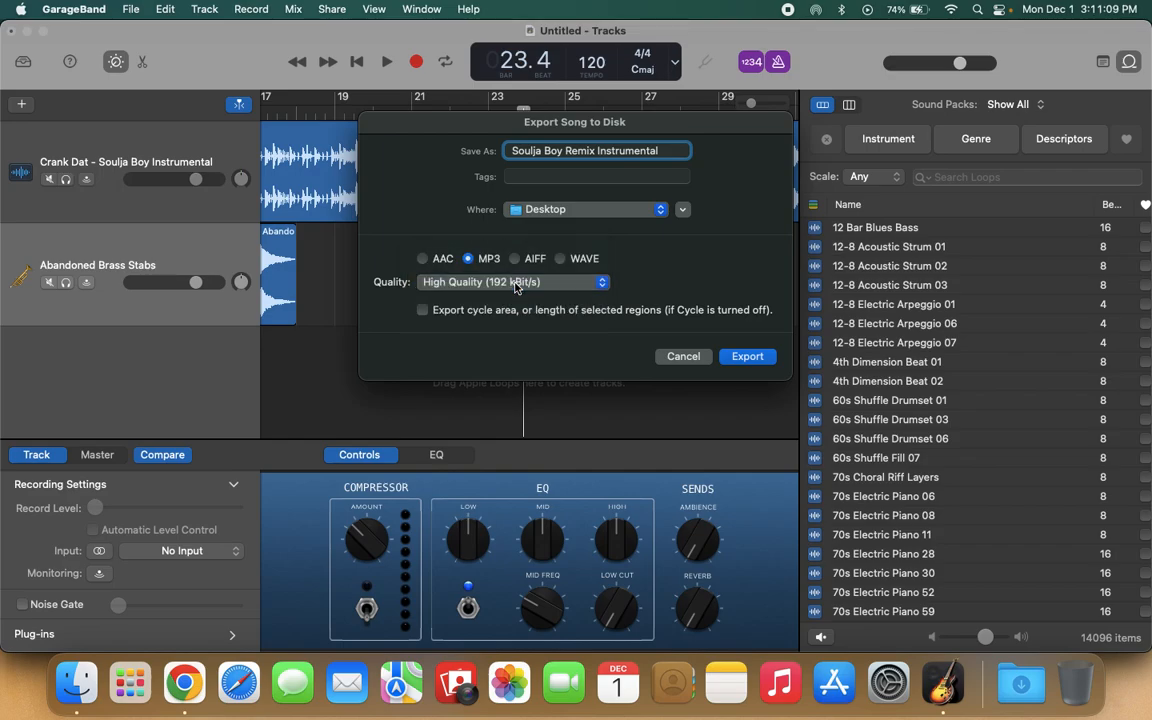
click(764, 358)
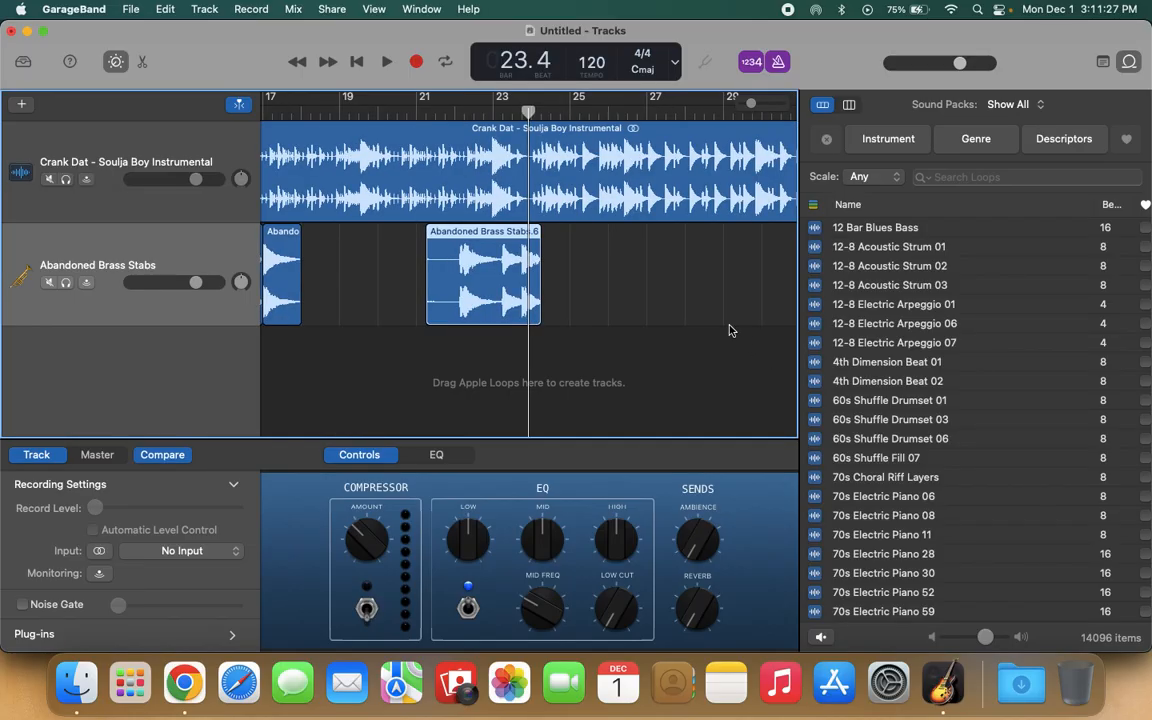
Save the project as "Project" in the GarageBand folder
click(128, 10)
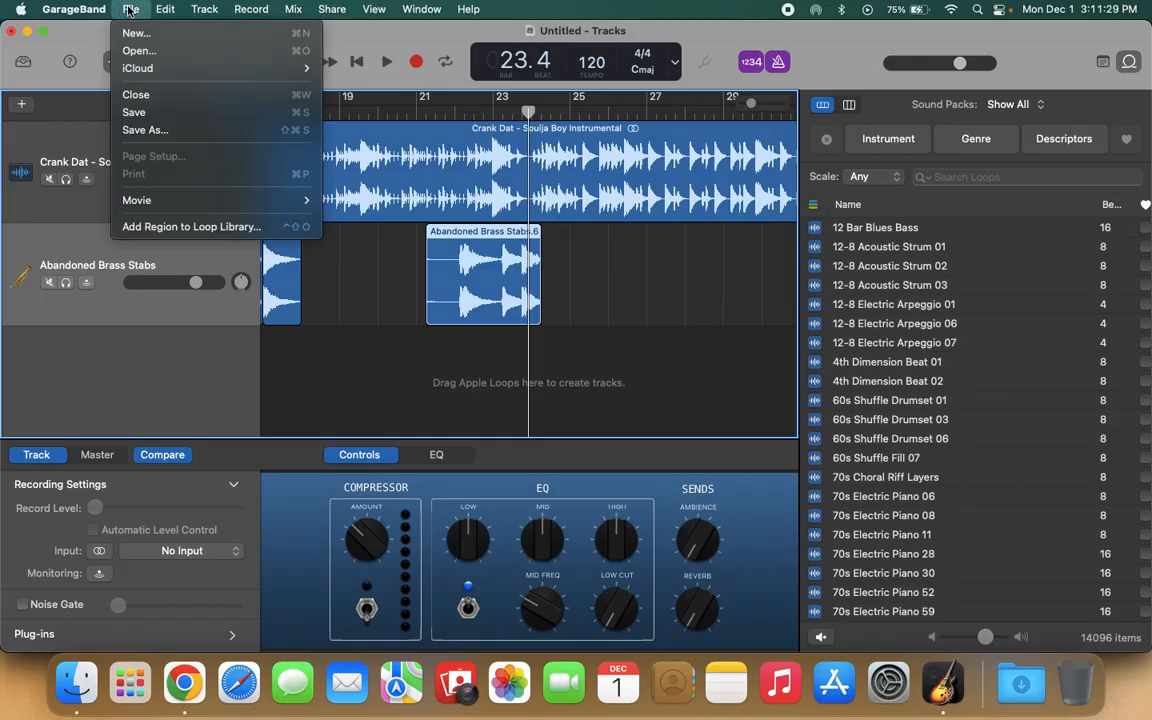
click(216, 113)
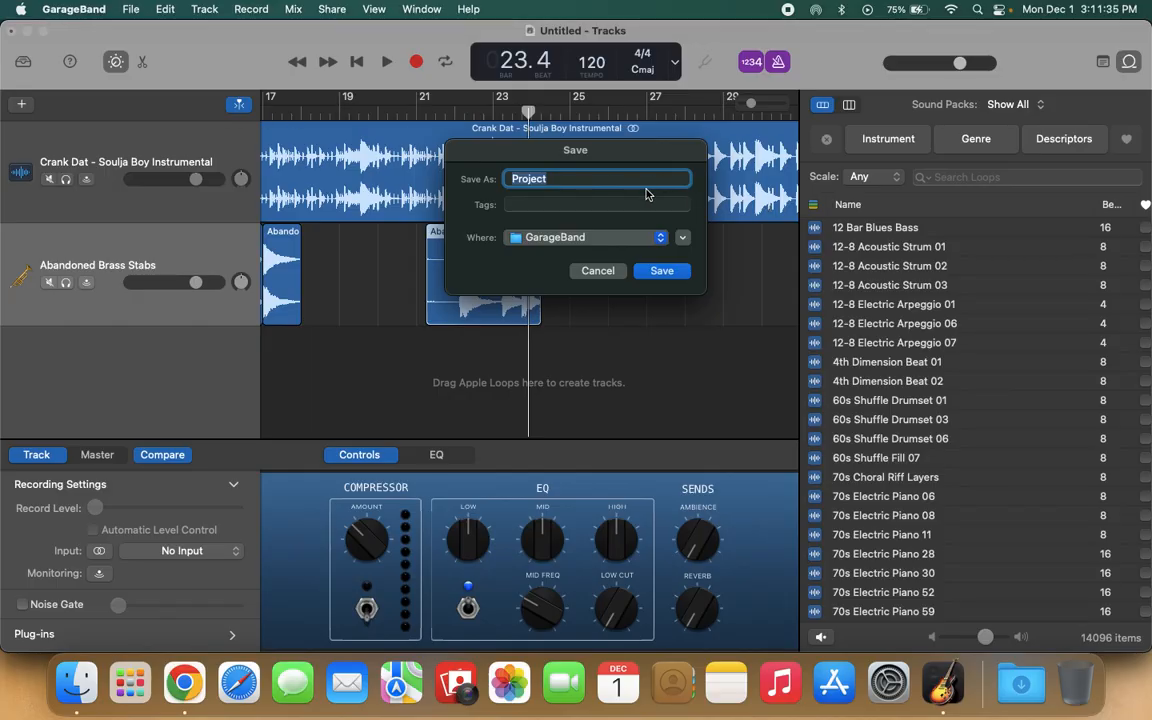
click(612, 237)
click(612, 239)
click(664, 273)
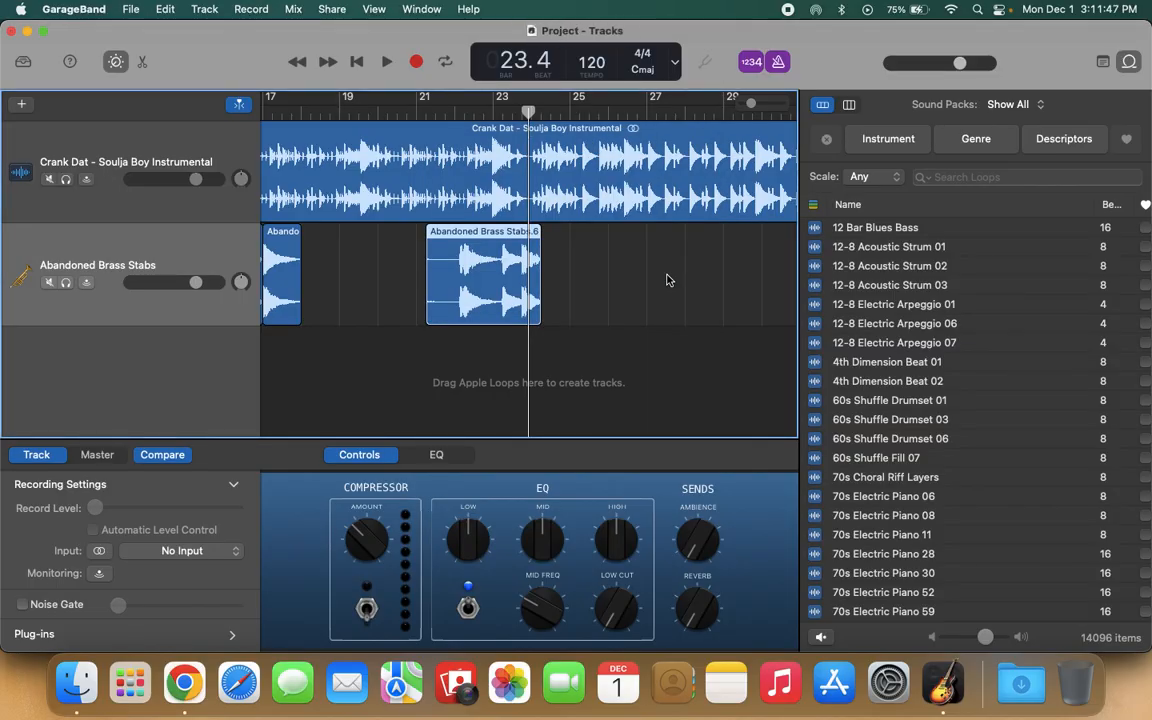
Quit GarageBand and close the YouTube tab and the Finder's Downloads window to reveal the desktop
click(63, 8)
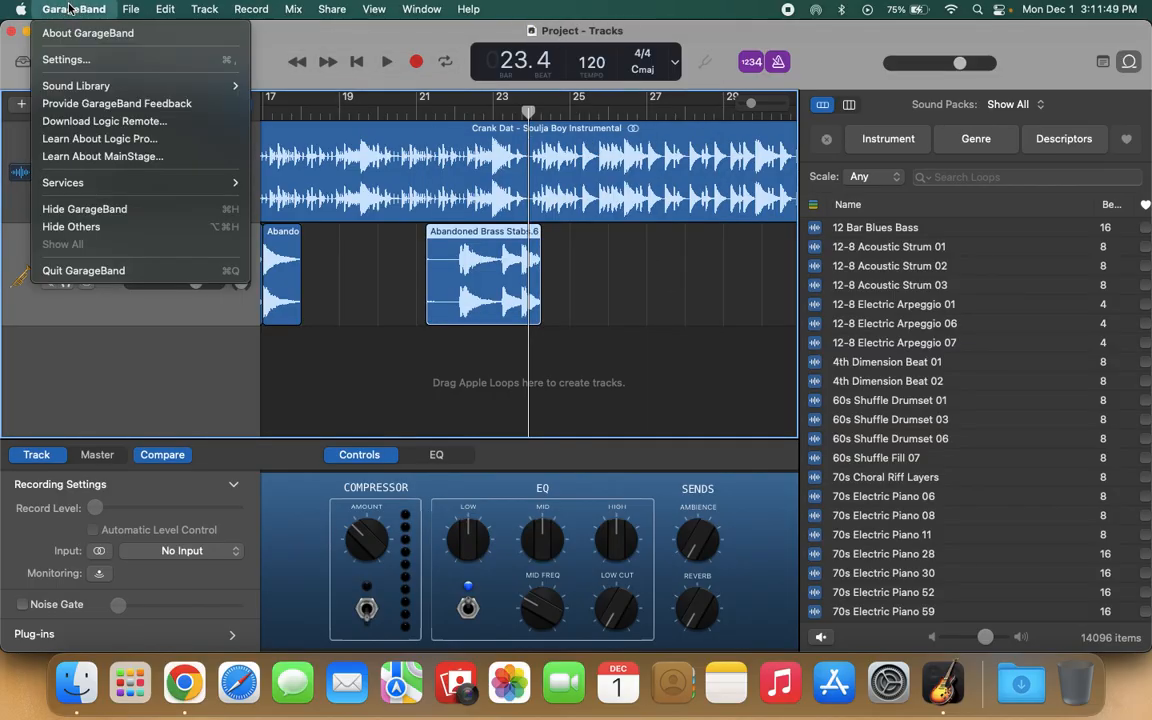
click(199, 270)
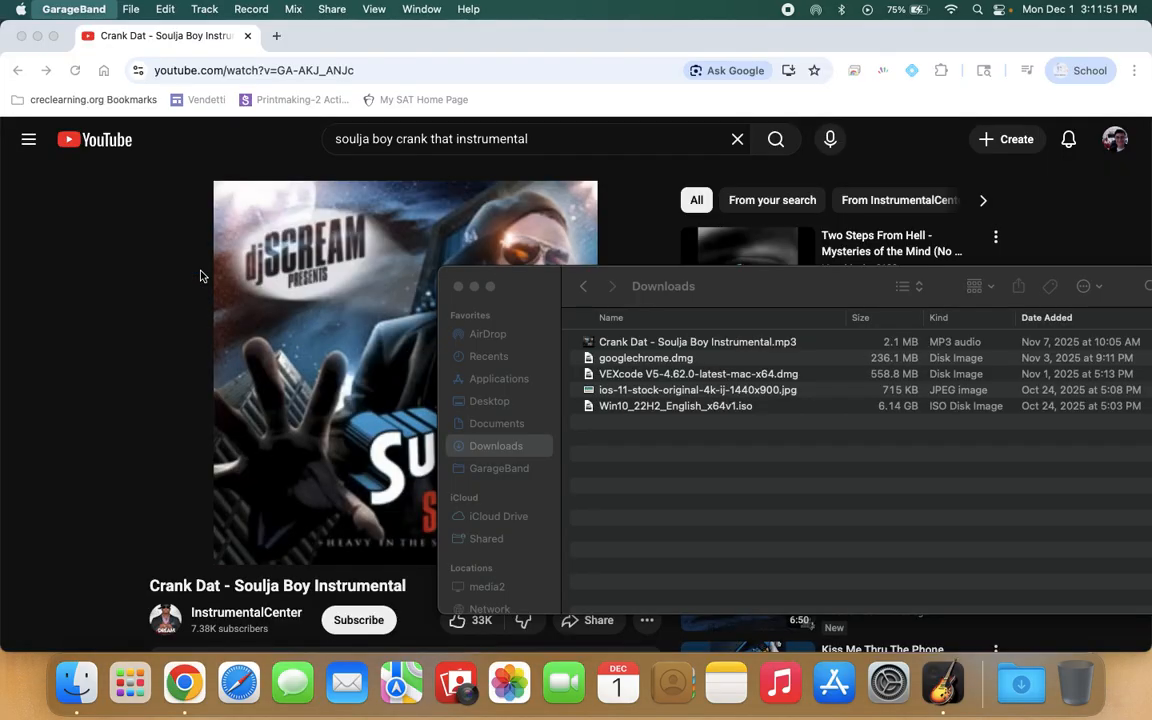
click(247, 37)
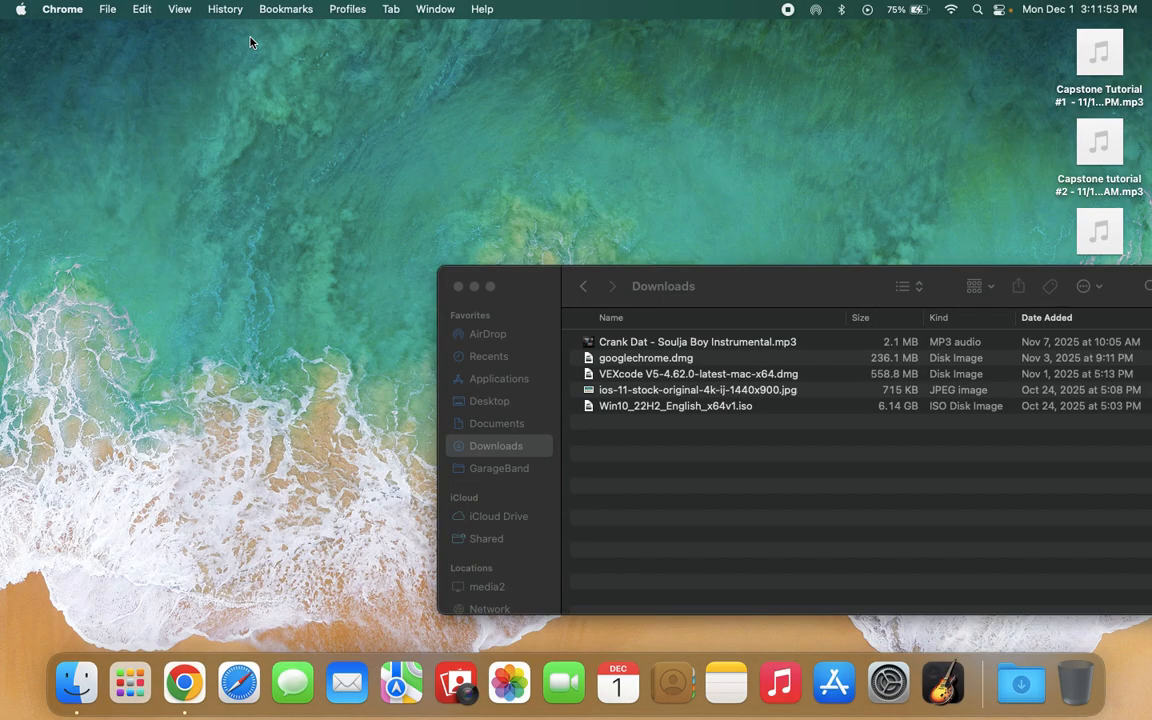
click(458, 287)
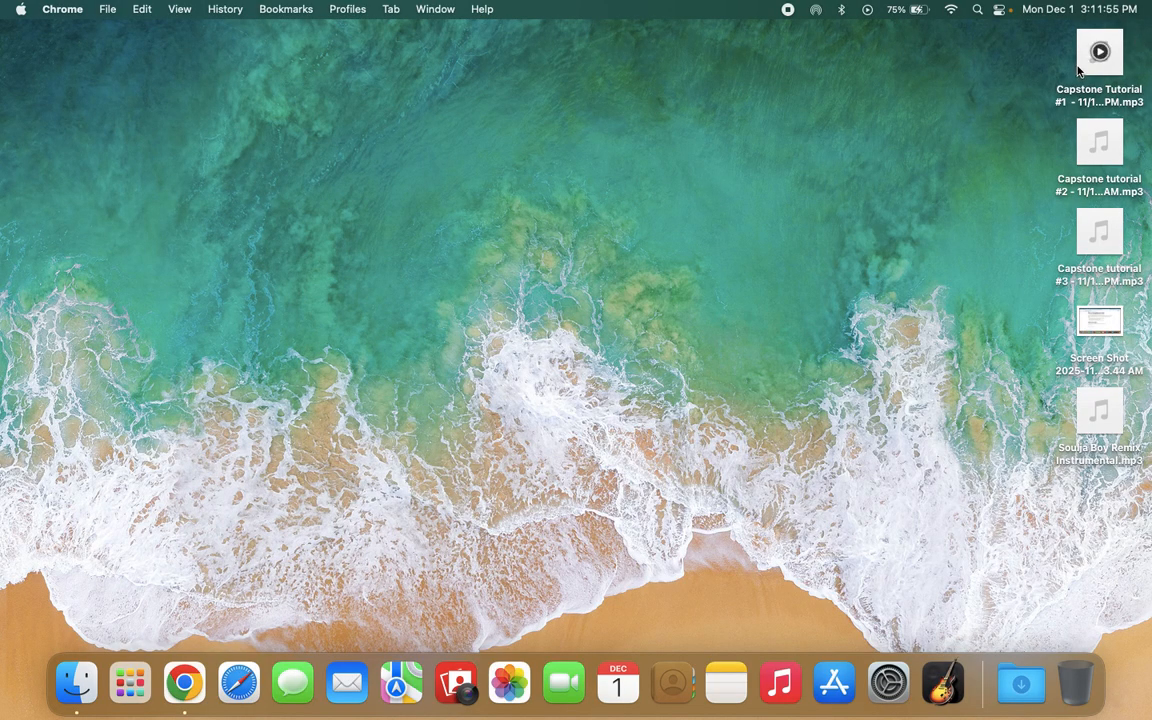
Open "Soulja Boy Remix Instrumental.mp3" from the desktop in Music, get past the welcome screen, decline notifications, and pause playback
double_click(1110, 420)
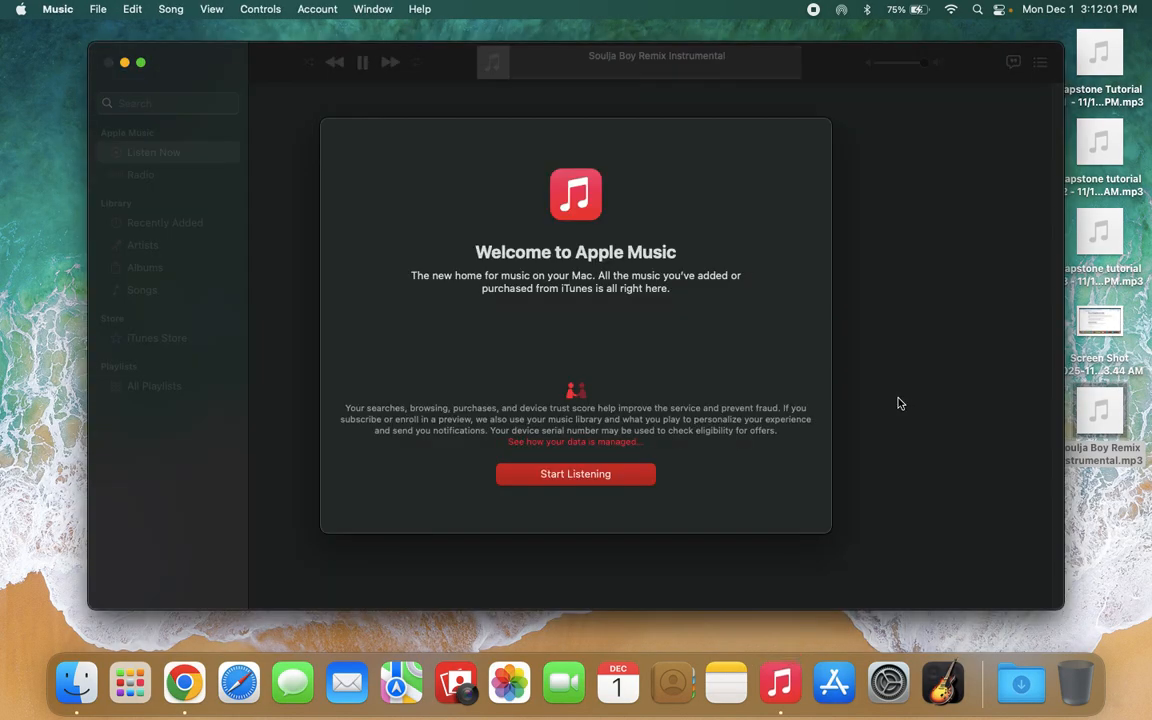
click(560, 478)
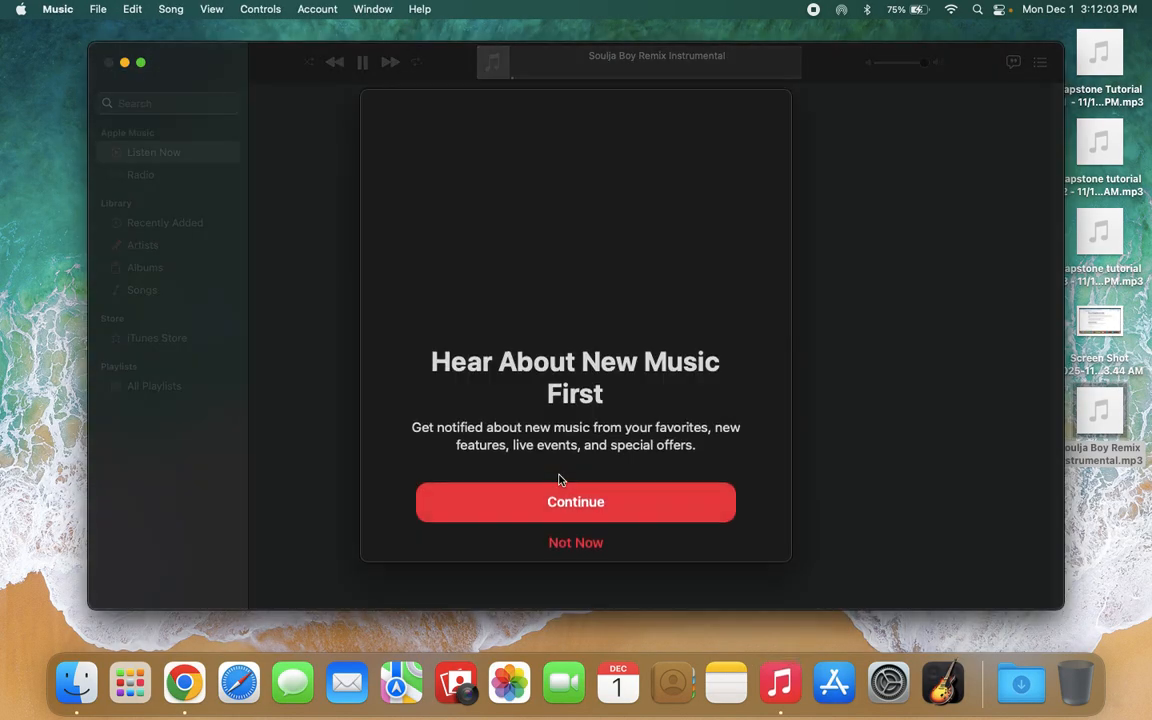
click(577, 542)
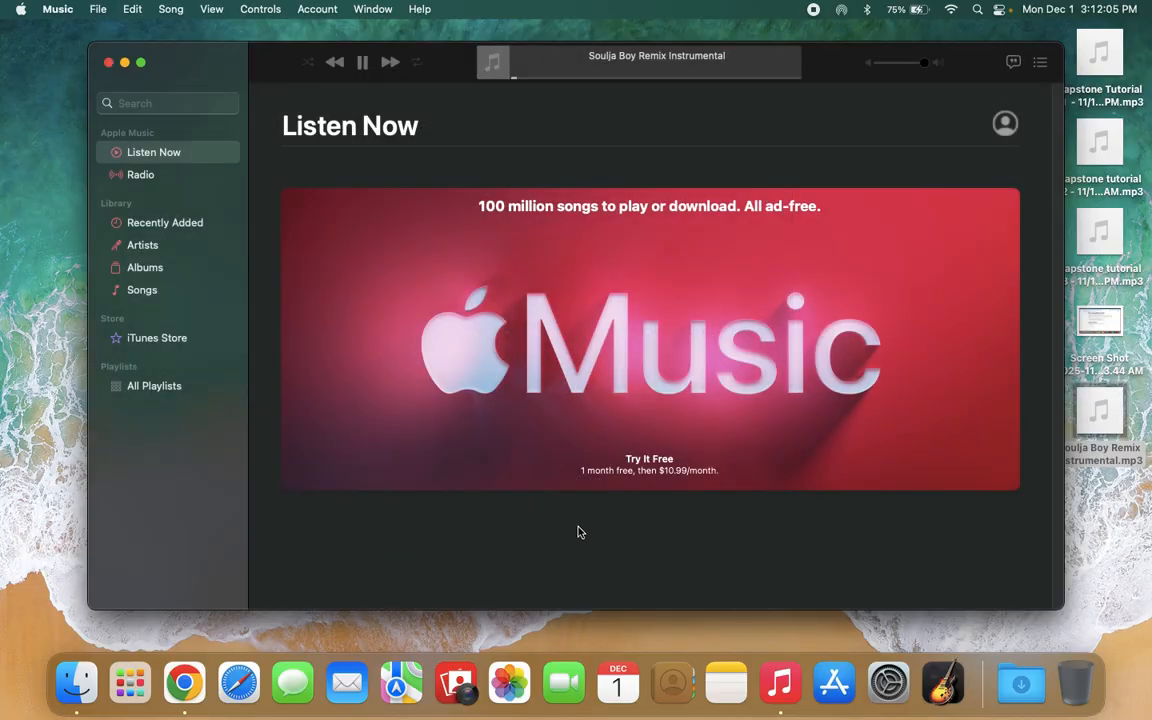
click(364, 63)
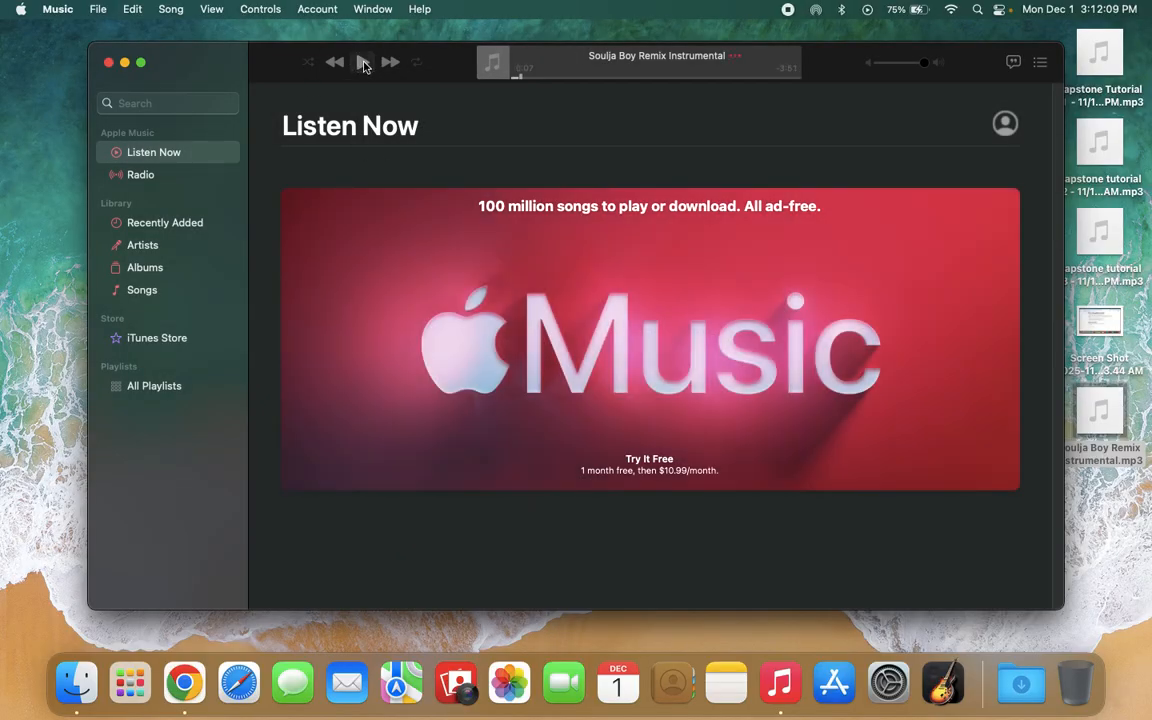